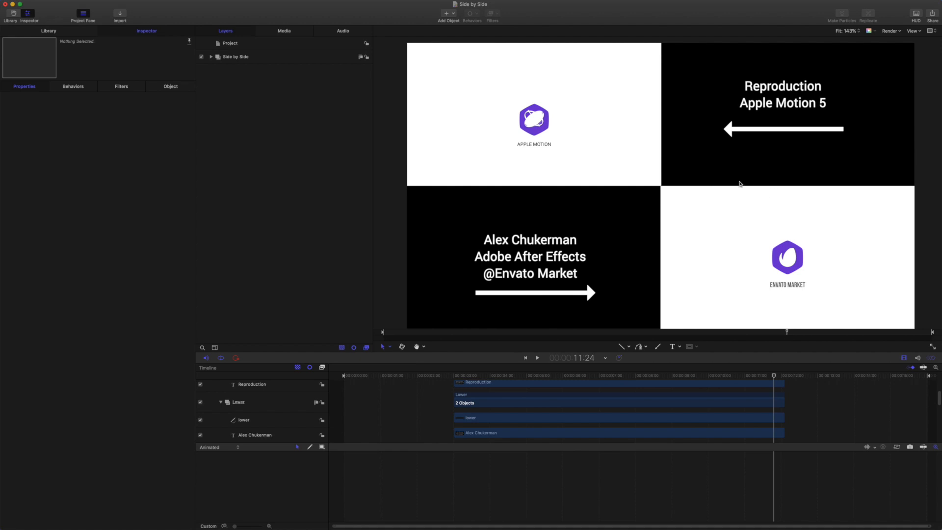
Play the side-by-side comparison of both logo reveals twice from the start.
mouse_move(774, 377)
mouse_down()
mouse_move(445, 325)
mouse_move(557, 334)
mouse_move(446, 333)
mouse_up()
key(space)
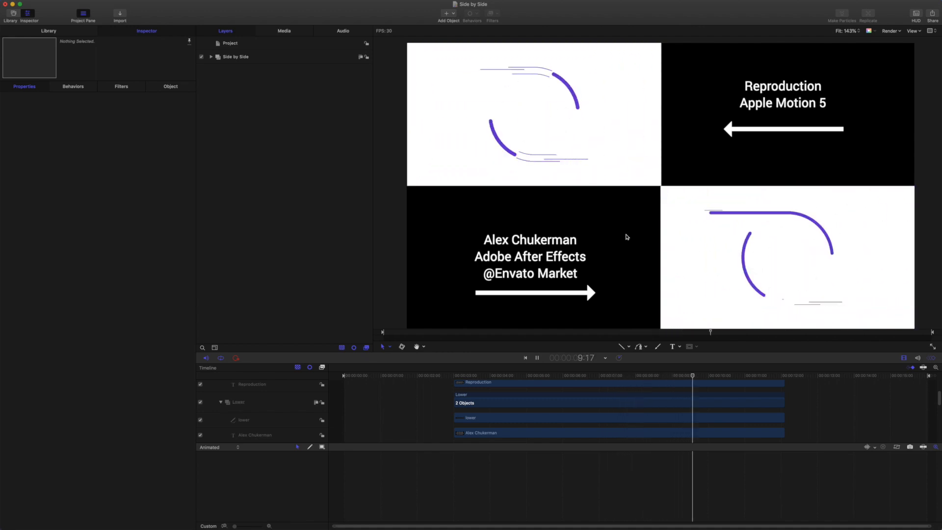
key(space)
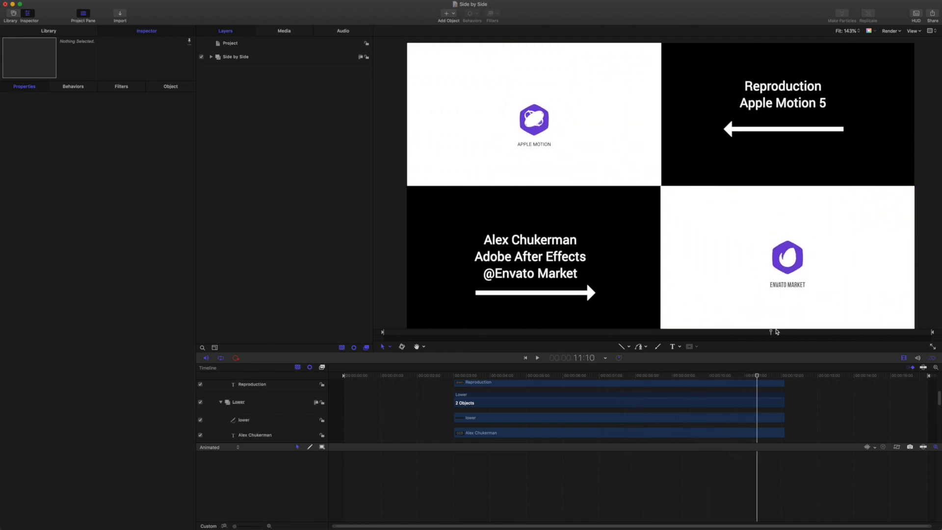
drag(757, 378, 448, 367)
key(space)
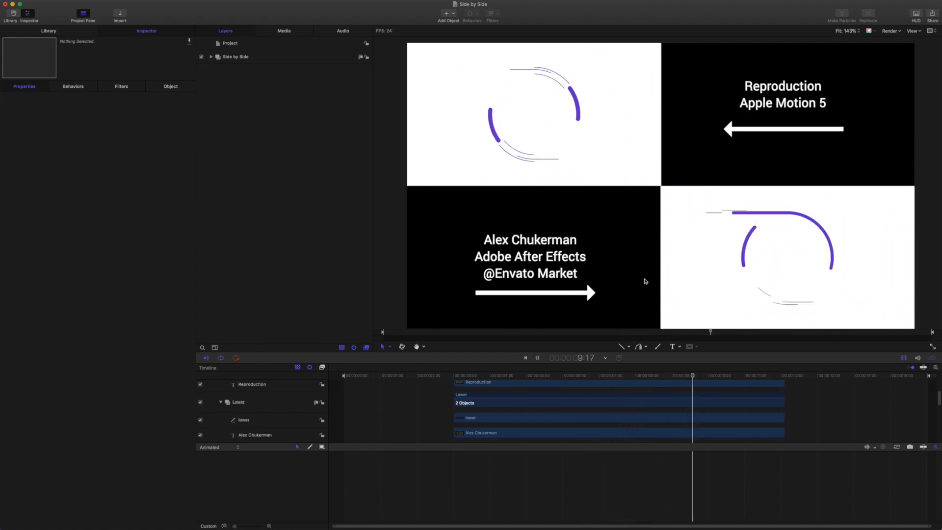
key(space)
Scrub from the intro arcs through the hexagon push to the logo reveal frames.
drag(776, 377, 494, 376)
drag(506, 333, 583, 346)
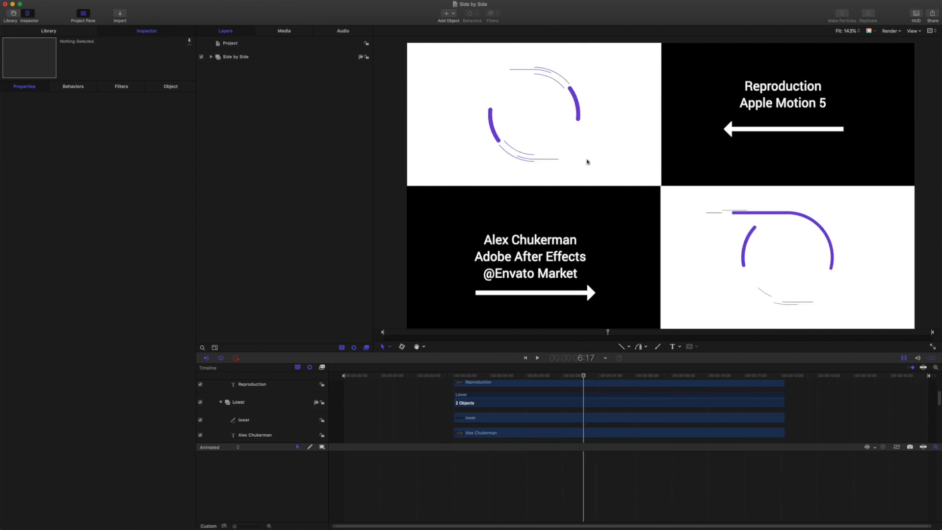
drag(584, 378, 631, 385)
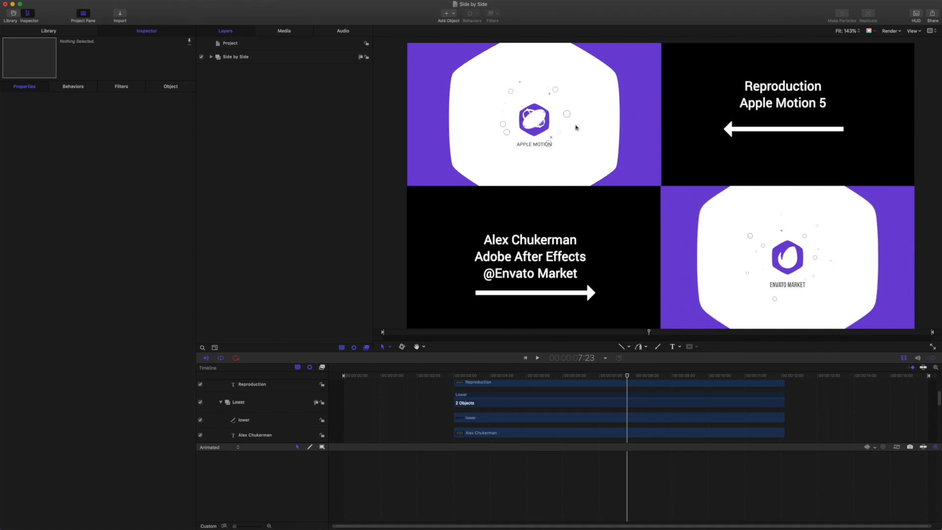
mouse_move(631, 378)
mouse_down()
mouse_move(616, 378)
mouse_move(648, 376)
mouse_up()
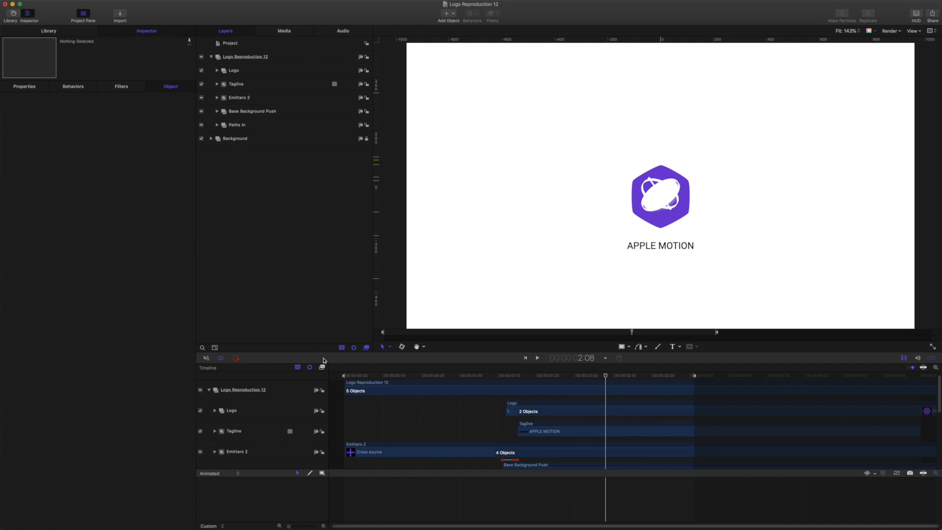
Check the project's media files, then return to the expanded Logo Reproduction 12 layer list.
click(211, 57)
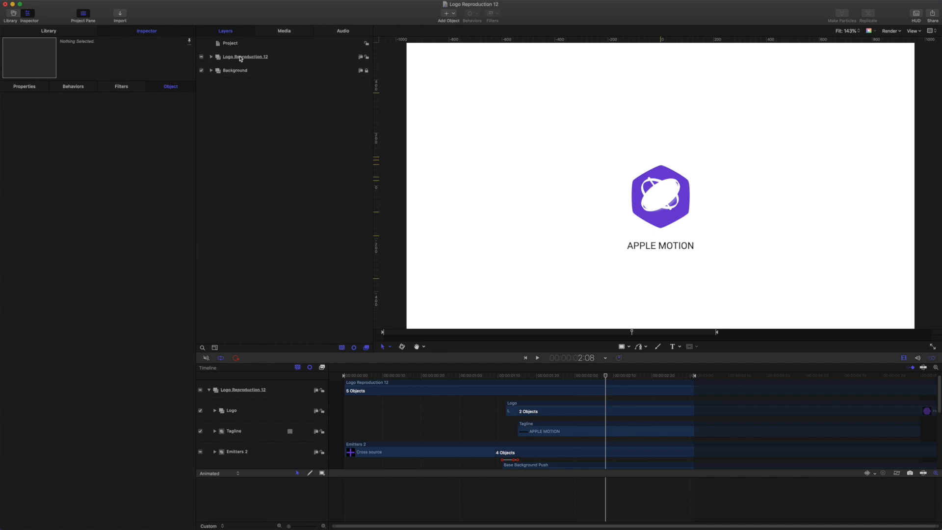
click(294, 33)
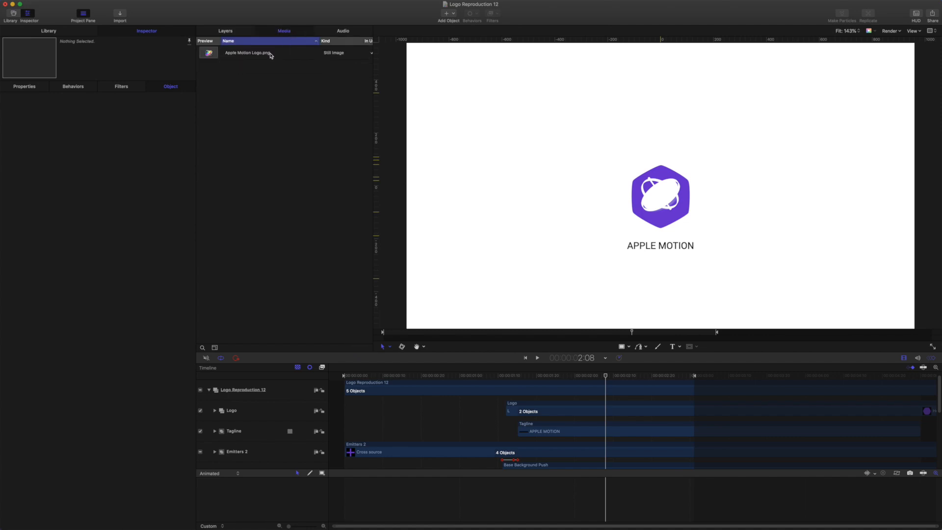
click(239, 33)
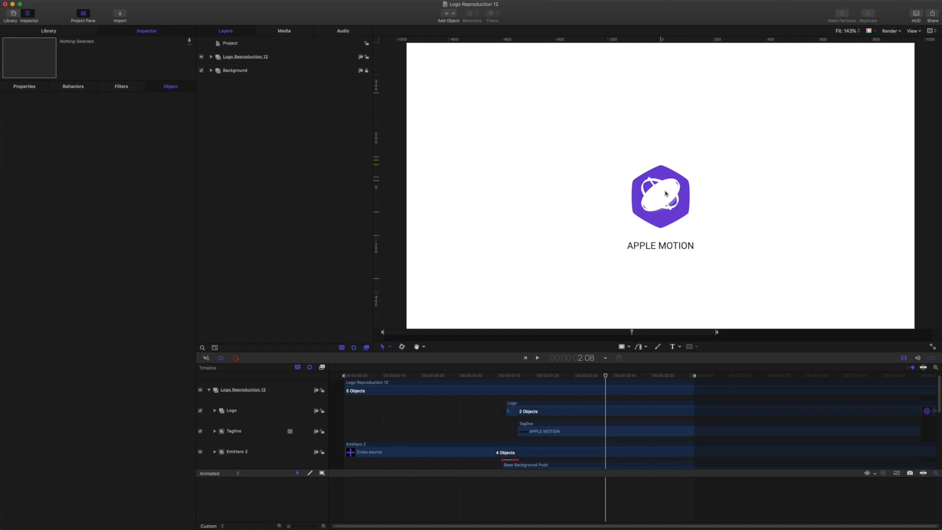
click(211, 57)
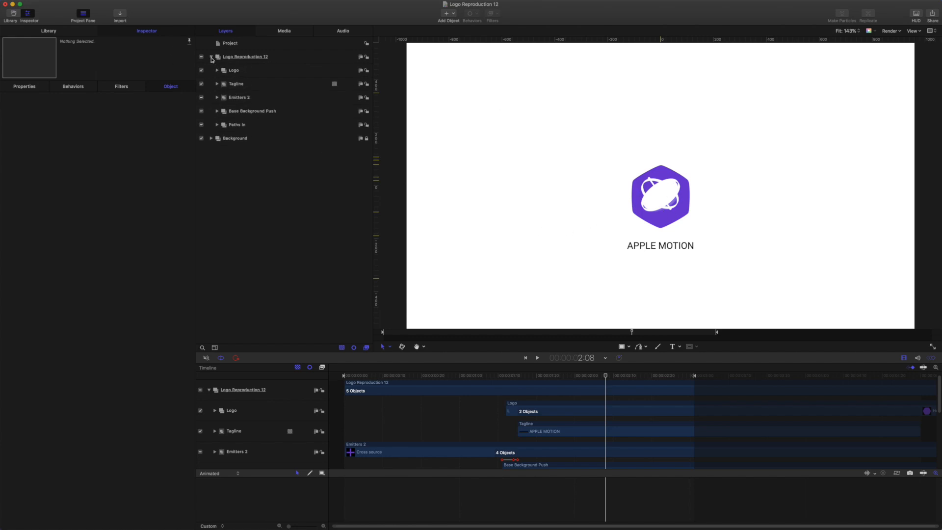
Select each group in turn: Paths In, Base Background Push, Emitters 2, Tagline and Logo.
click(242, 127)
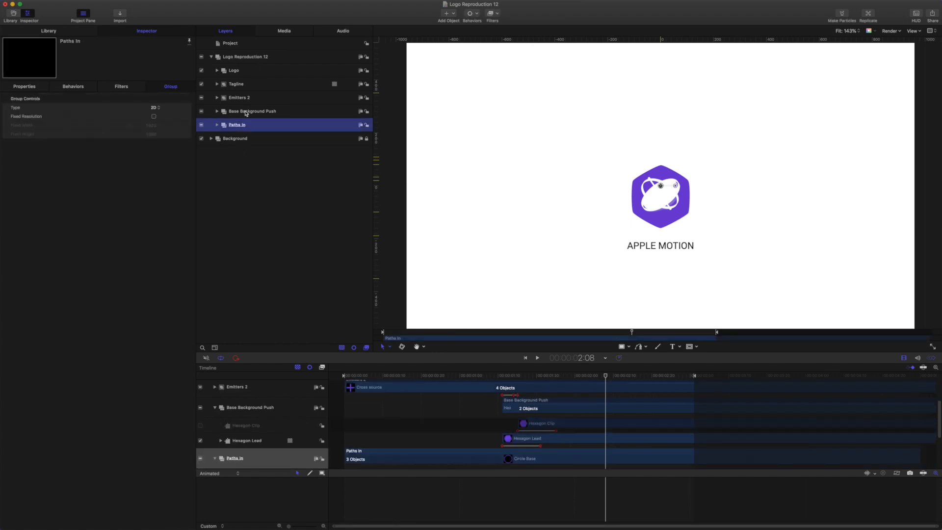
click(247, 113)
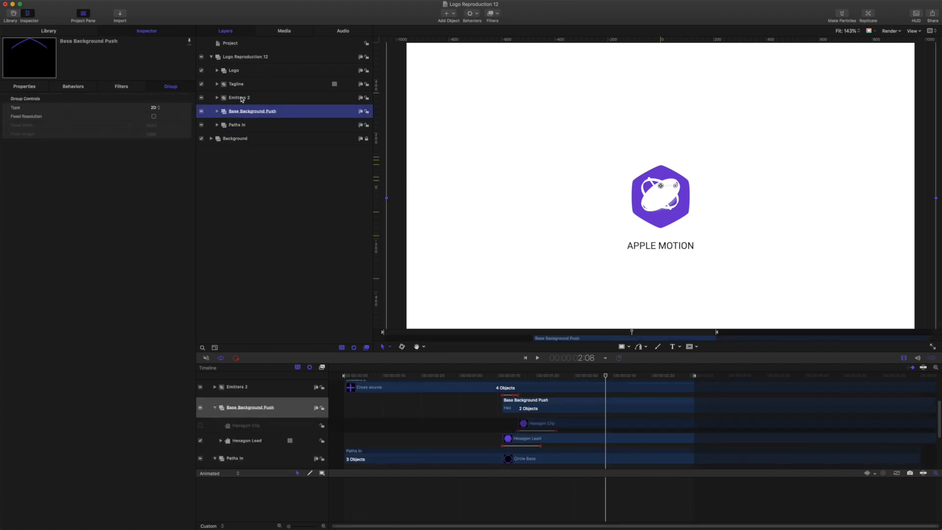
click(241, 98)
click(239, 84)
click(240, 71)
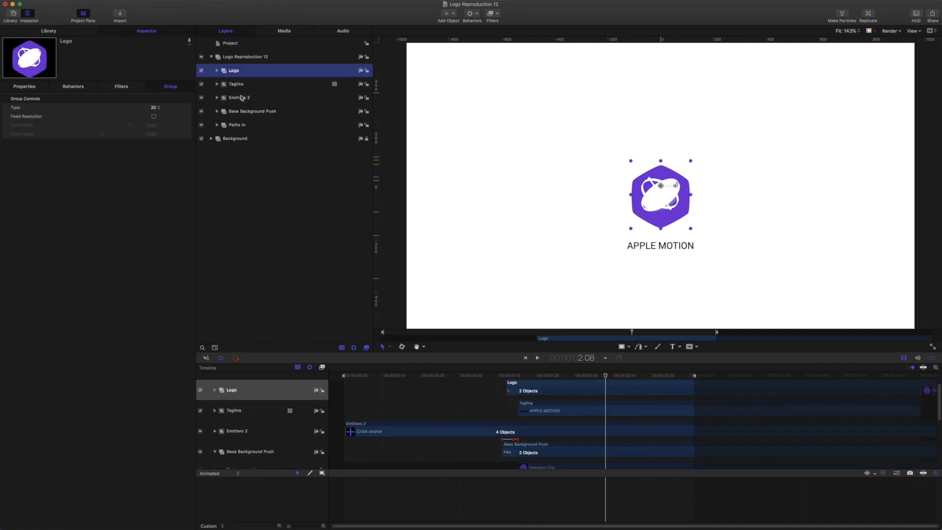
Expand Paths In and its Upper group to show Clone Lower, then rewind to the opening arcs.
click(236, 126)
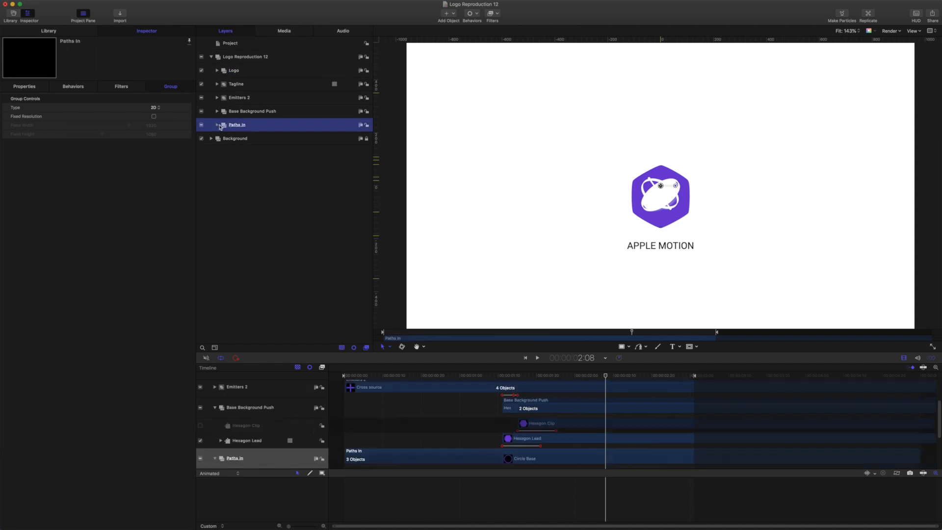
click(217, 126)
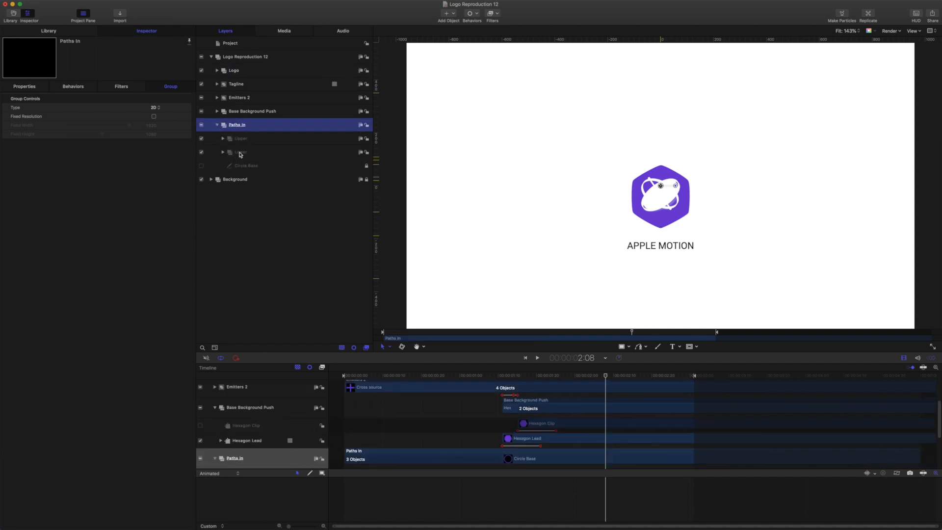
click(223, 139)
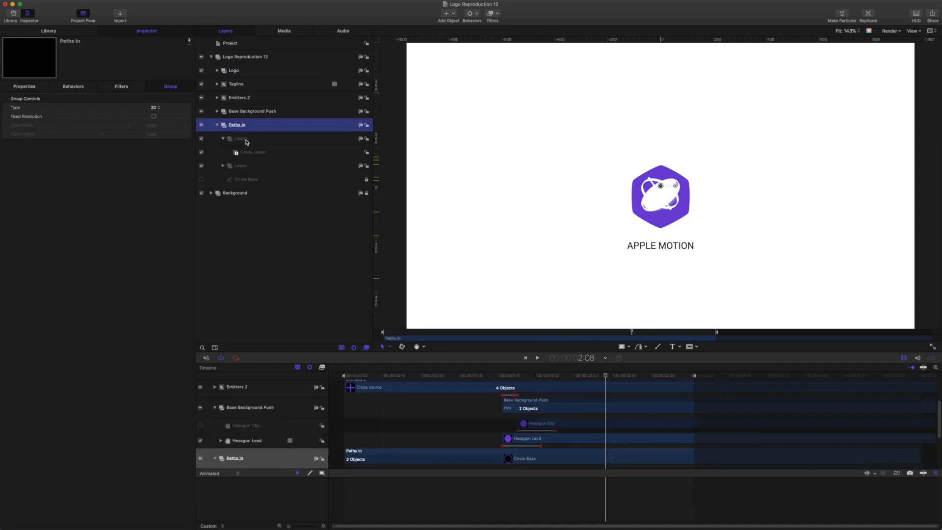
drag(607, 376, 387, 375)
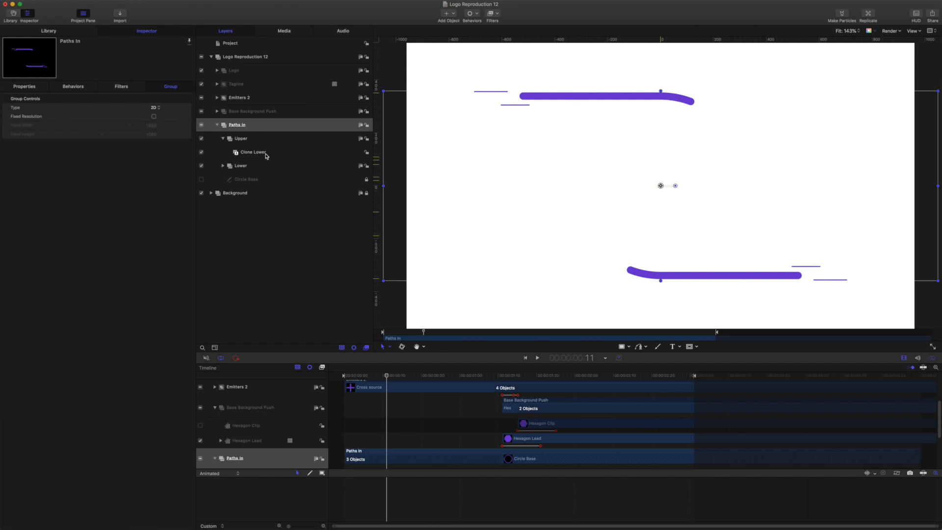
Expand Lower and Path Lower to show Runners 1–3, then select Circle Lower after advancing a few frames.
click(245, 167)
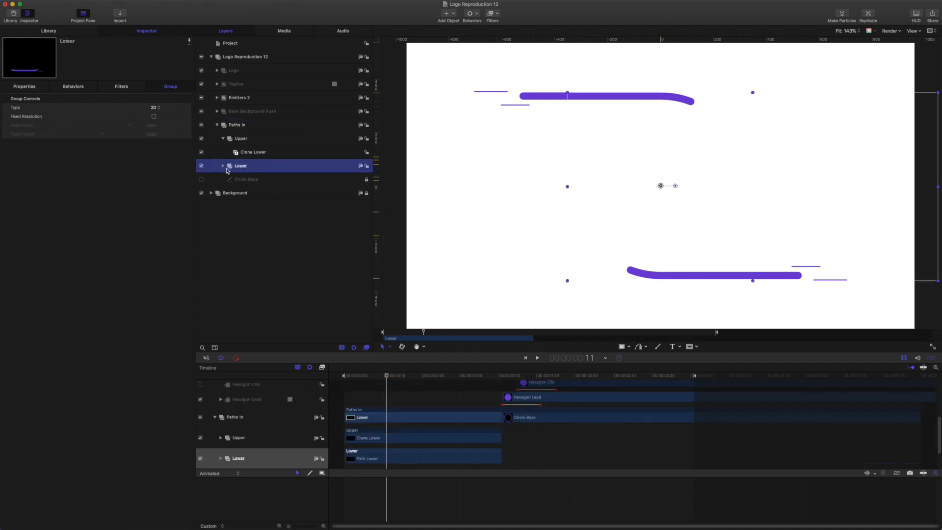
click(224, 166)
click(229, 179)
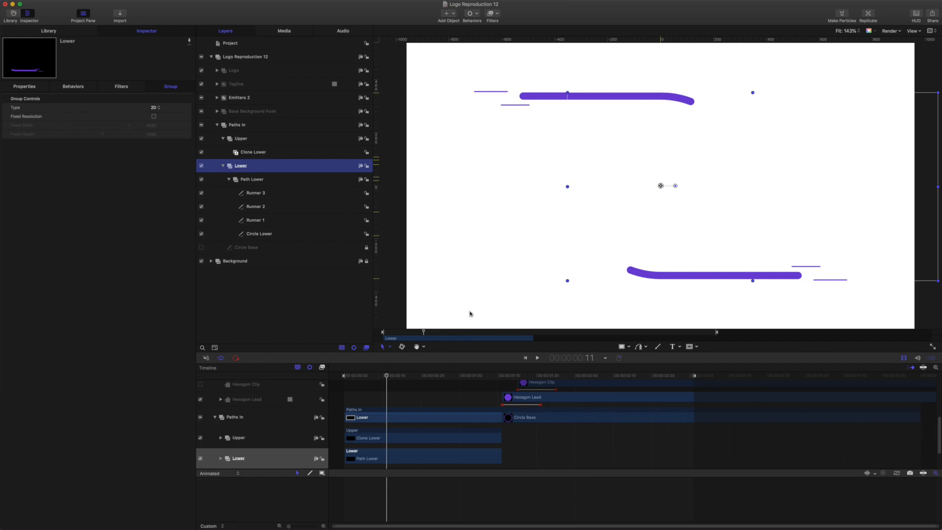
mouse_move(388, 377)
mouse_down()
mouse_move(434, 387)
mouse_move(394, 387)
mouse_up()
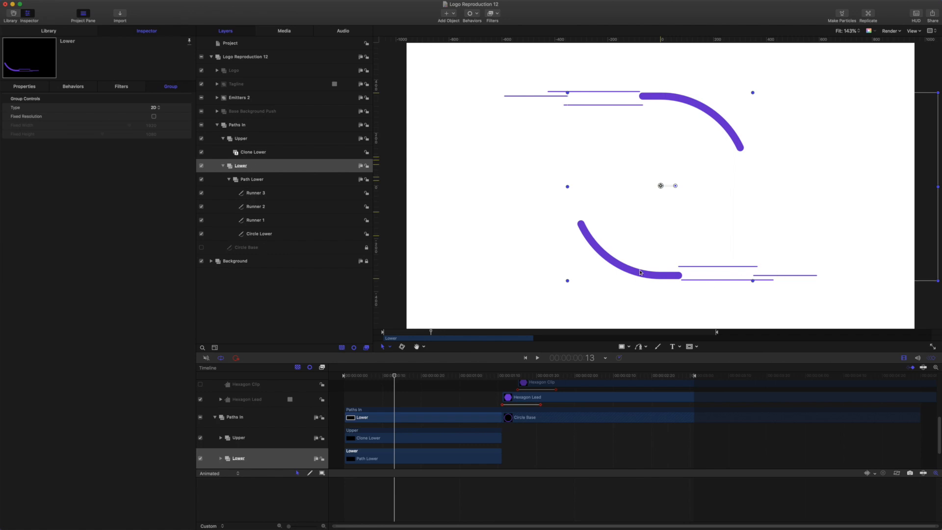
click(265, 235)
click(391, 348)
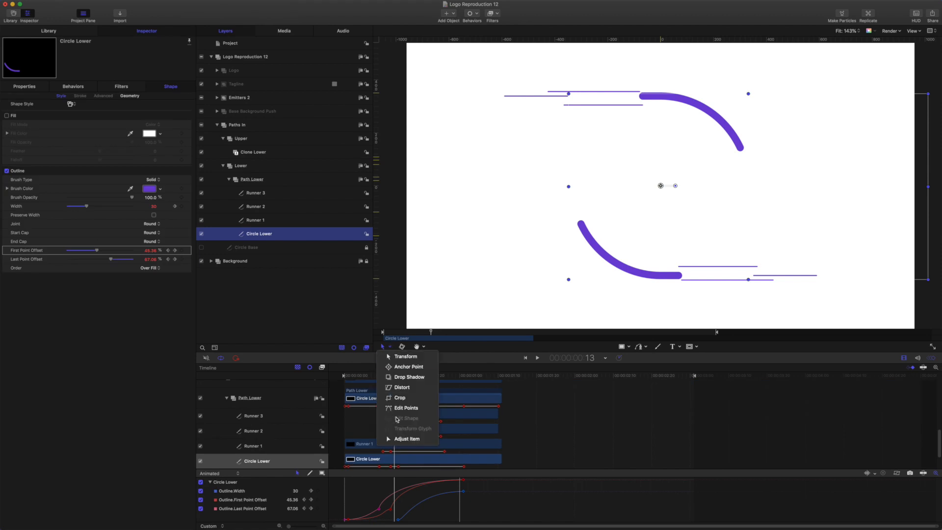
Switch to point editing, hide Circle Base, and view Circle Lower's arcs alone at frame 7.
click(402, 406)
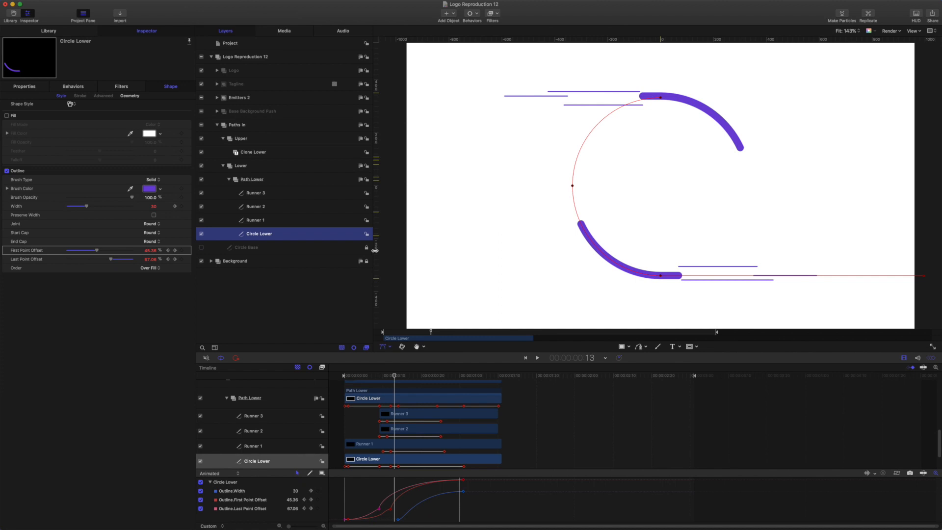
click(201, 248)
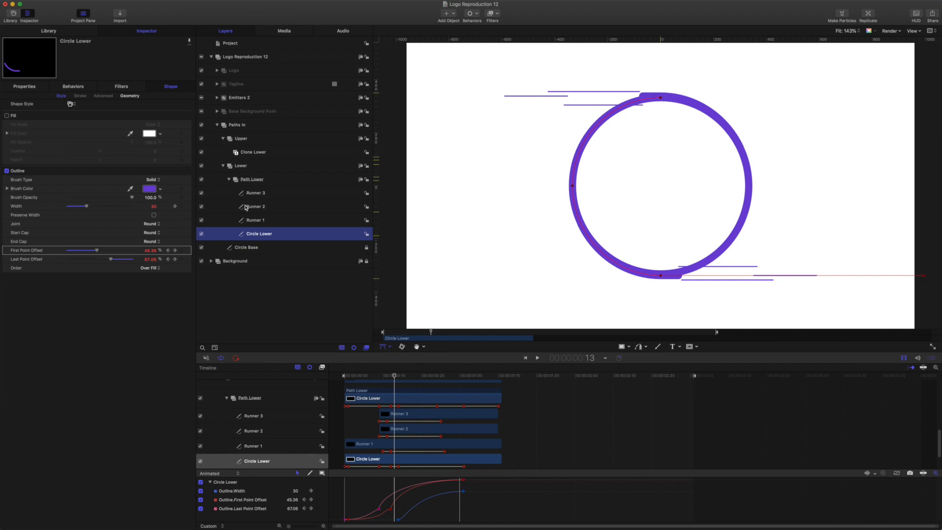
click(200, 234)
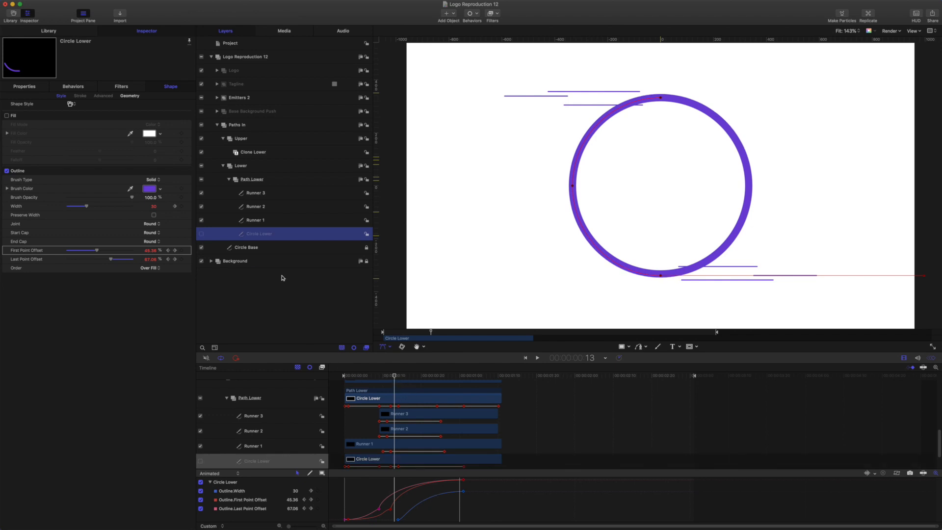
click(201, 234)
click(201, 248)
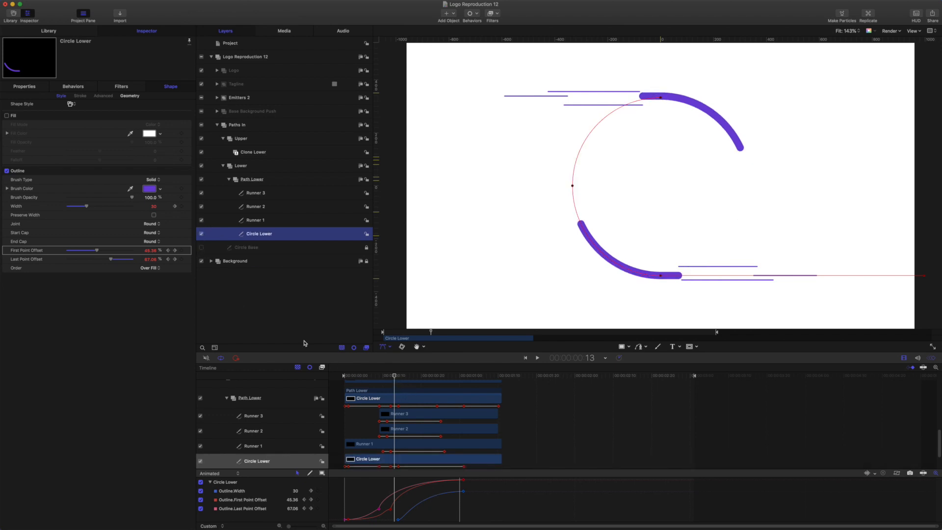
mouse_move(394, 376)
mouse_down()
mouse_move(364, 376)
mouse_move(380, 378)
mouse_up()
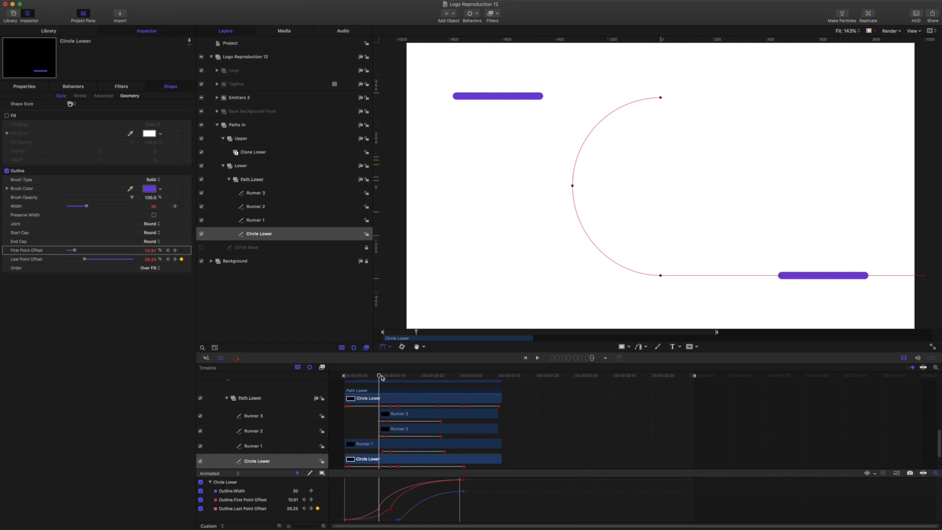
Scrub from the runners' start past frame 29 to where Circle Lower's arcs end as dots.
mouse_move(372, 377)
mouse_down()
mouse_move(345, 377)
mouse_move(439, 392)
mouse_move(345, 391)
mouse_move(376, 392)
mouse_up()
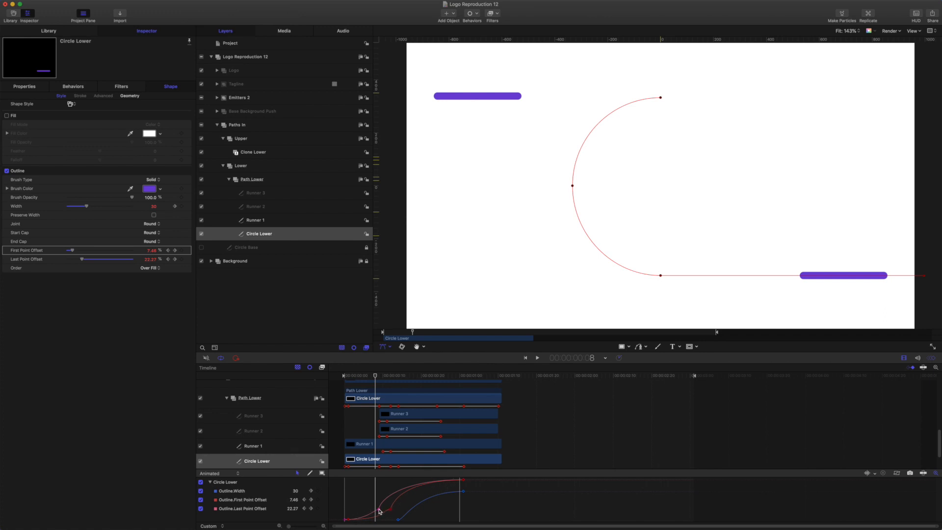
drag(375, 377, 404, 391)
drag(378, 387, 400, 400)
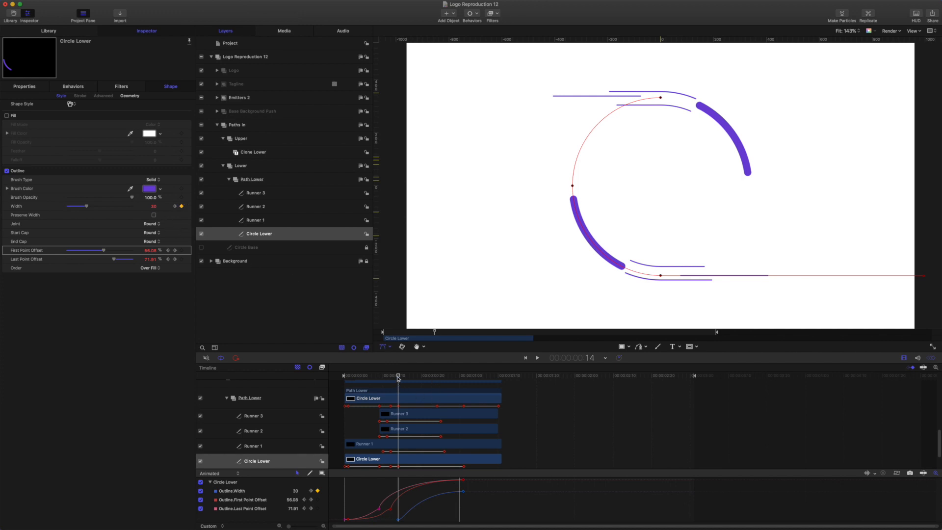
drag(398, 377, 462, 389)
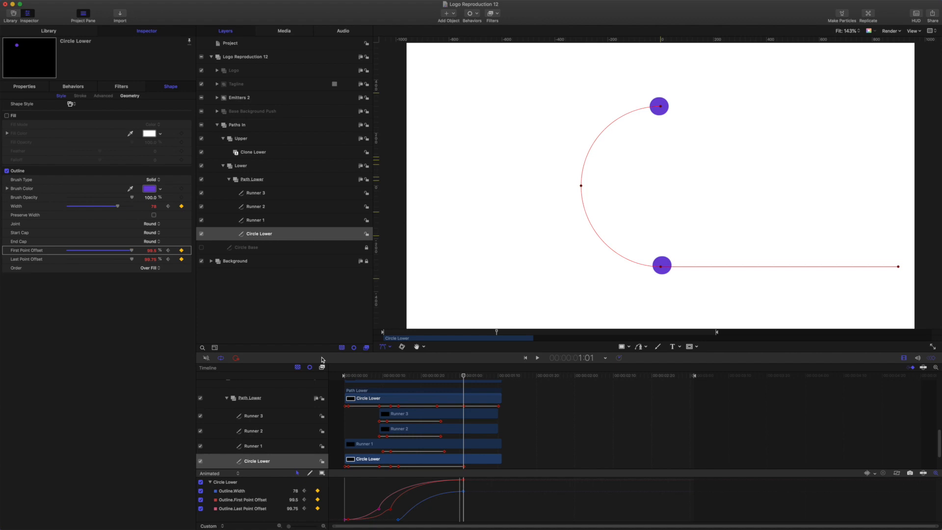
mouse_move(463, 376)
mouse_down()
mouse_move(498, 377)
mouse_move(468, 377)
mouse_up()
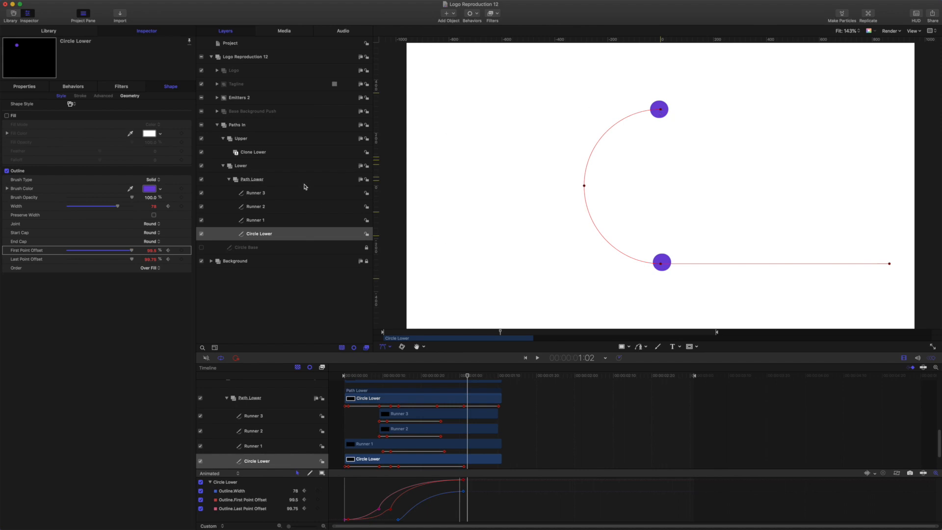
click(256, 180)
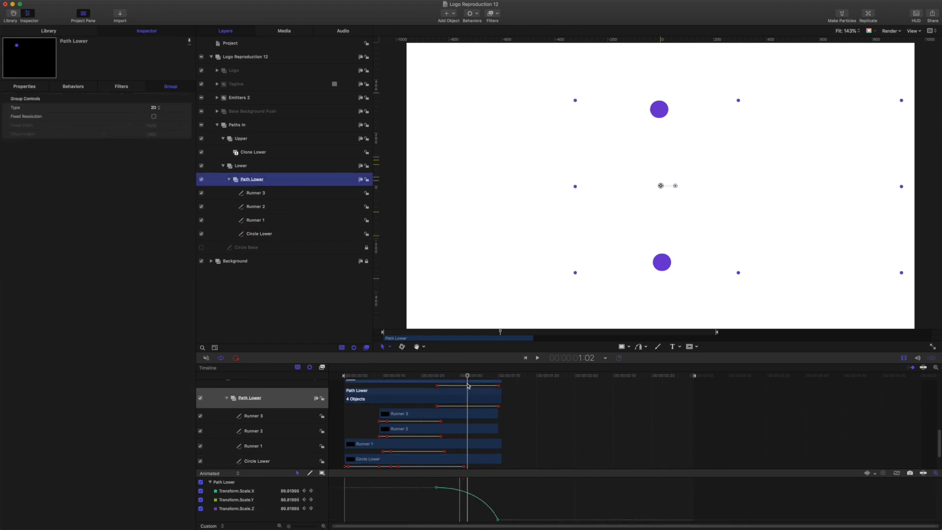
drag(468, 377, 395, 387)
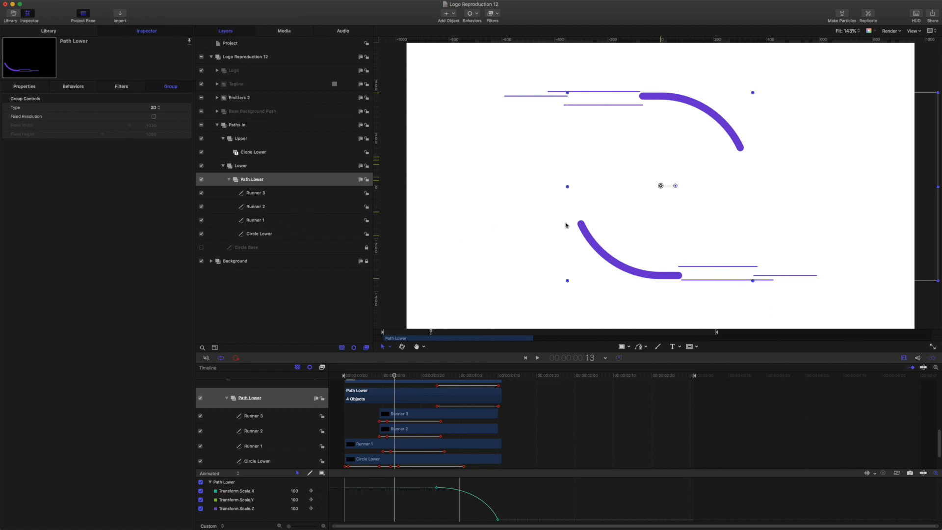
Compare Runners 1–3, then select Runner 1 and preview its offsets of 15.95% and 21.66% around frame 12.
click(260, 220)
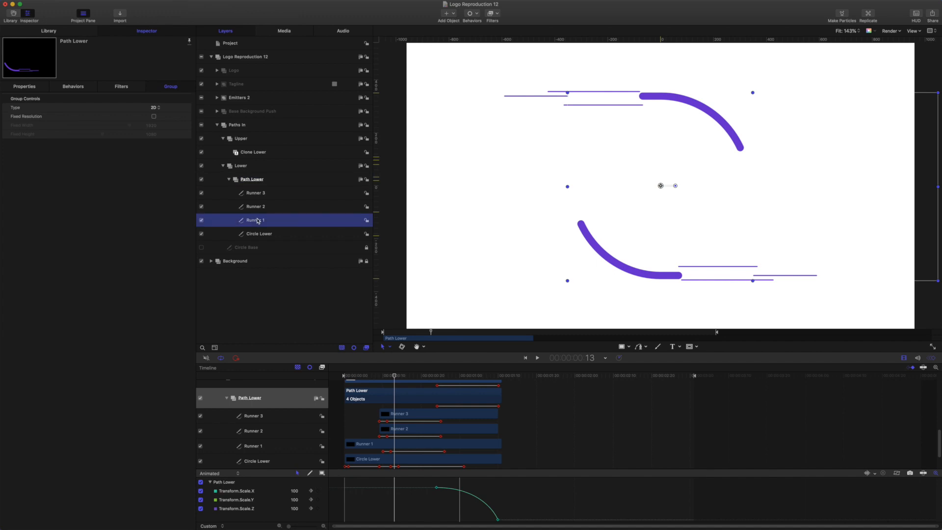
click(261, 207)
click(262, 194)
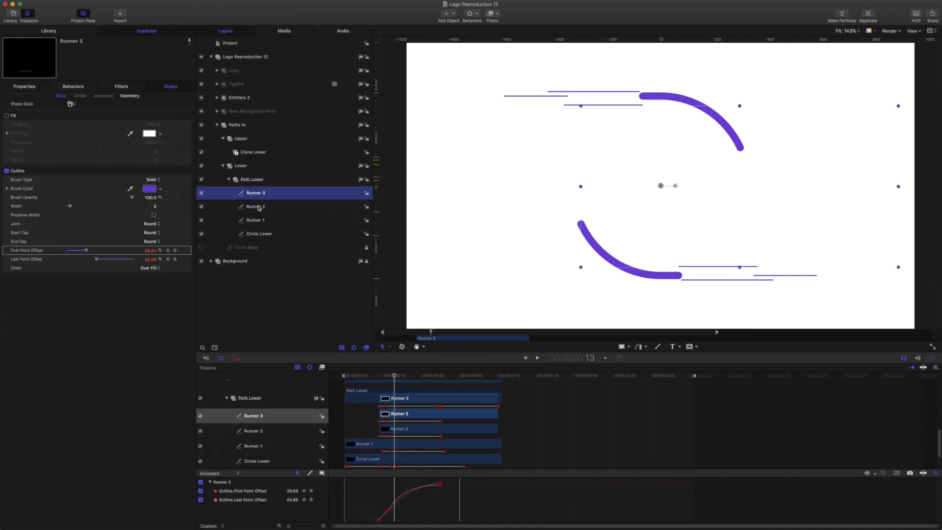
click(259, 208)
click(256, 221)
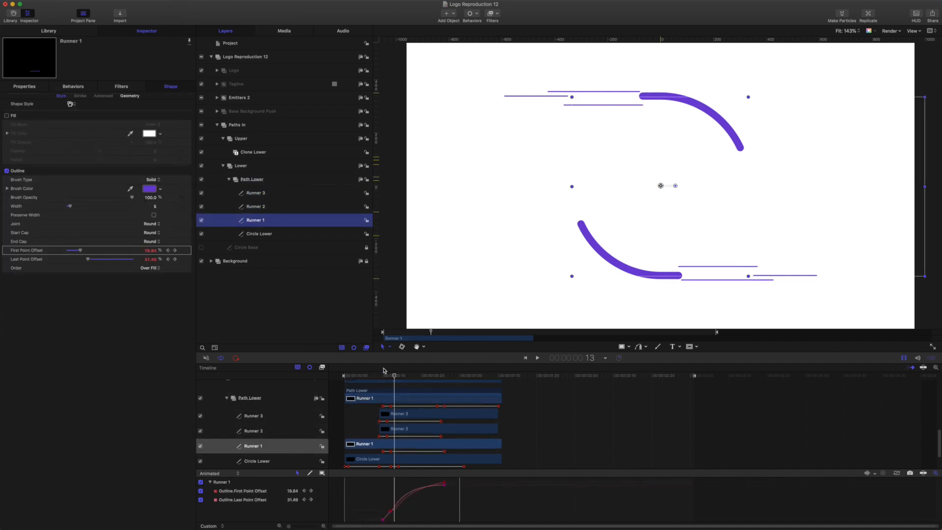
mouse_move(396, 377)
mouse_down()
mouse_move(435, 386)
mouse_move(383, 384)
mouse_move(435, 391)
mouse_move(382, 386)
mouse_move(391, 387)
mouse_up()
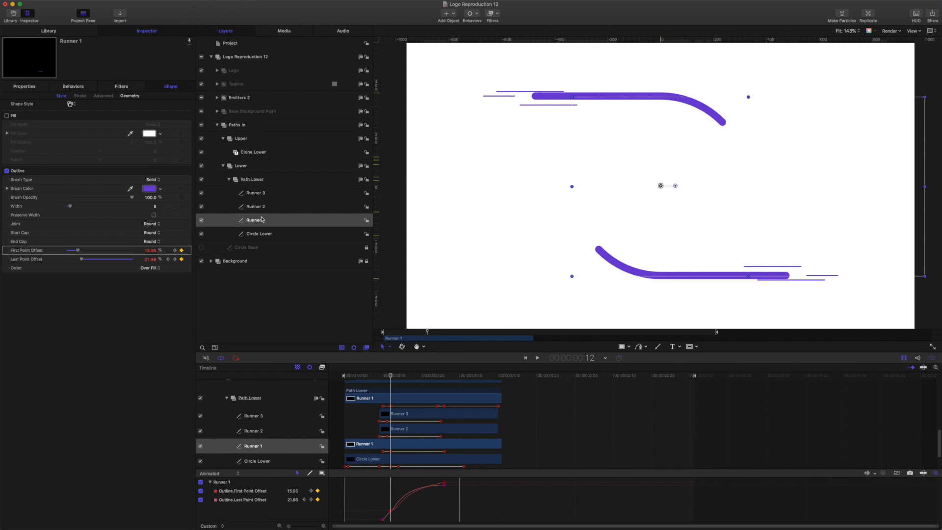
click(263, 220)
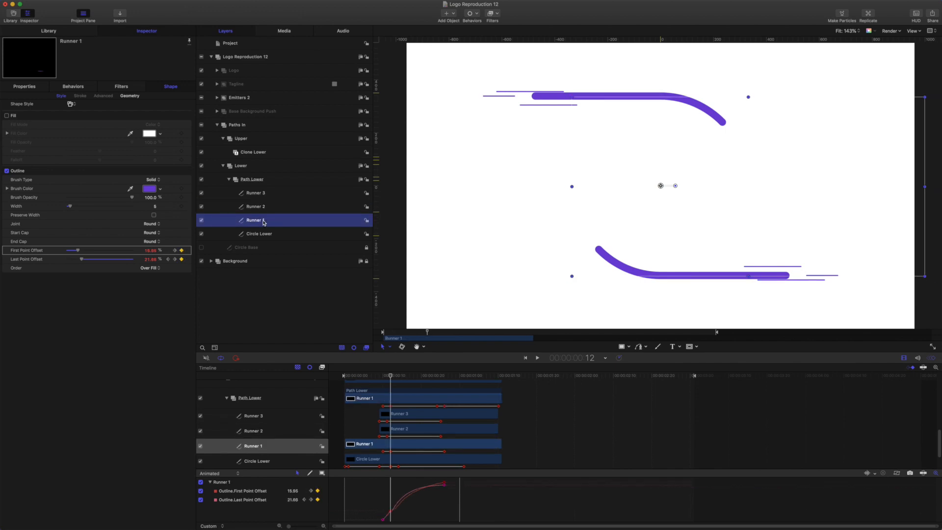
Switch the canvas to path point editing and compare frames 12 and 13.
click(391, 350)
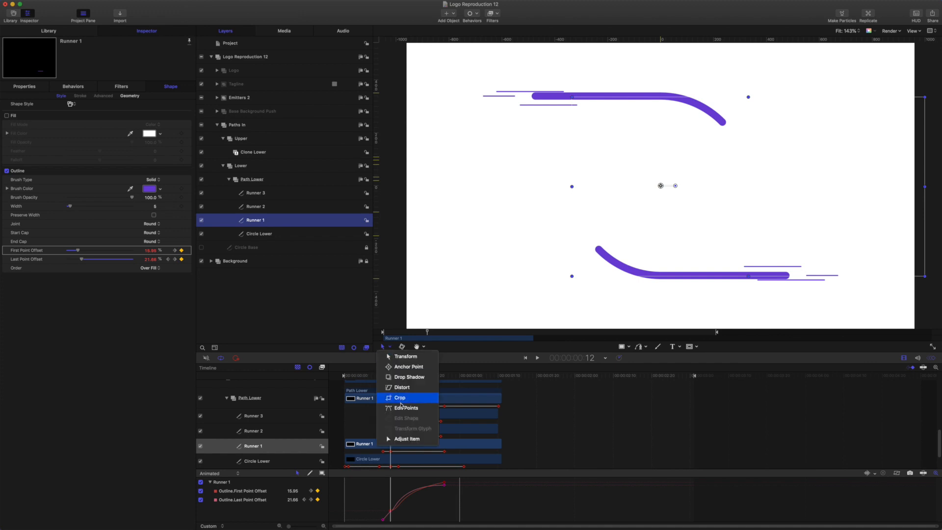
click(402, 408)
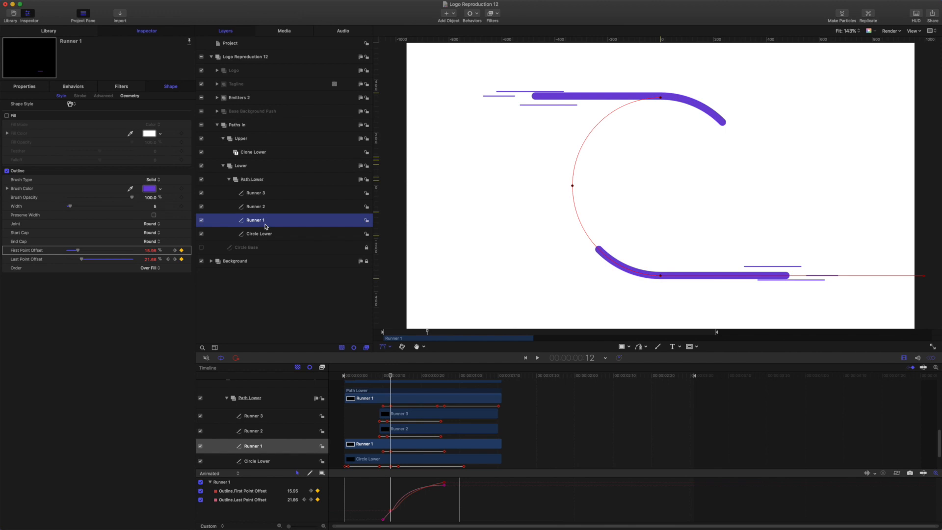
mouse_move(390, 375)
mouse_down()
mouse_move(401, 378)
mouse_move(389, 377)
mouse_up()
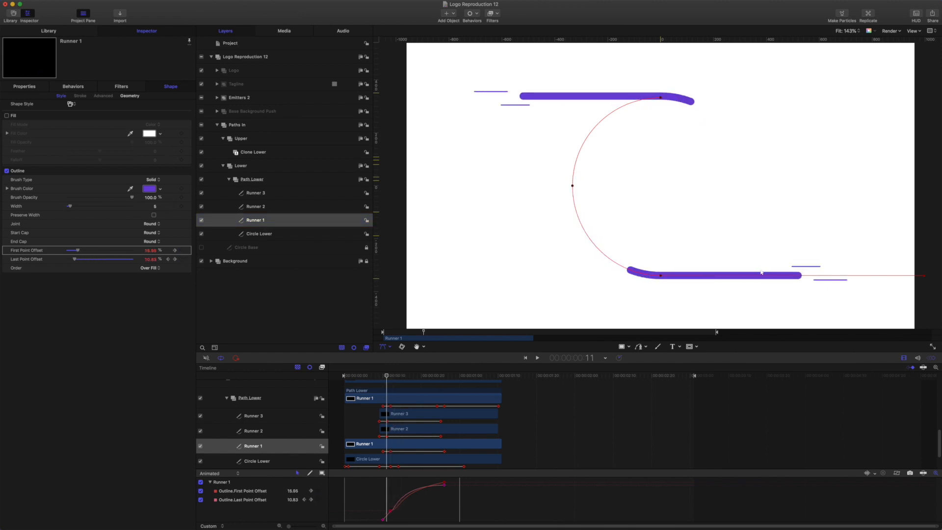
Scale Runner 2 to 105% and Runner 3 to 90%, then preview forward to the hexagon.
click(262, 207)
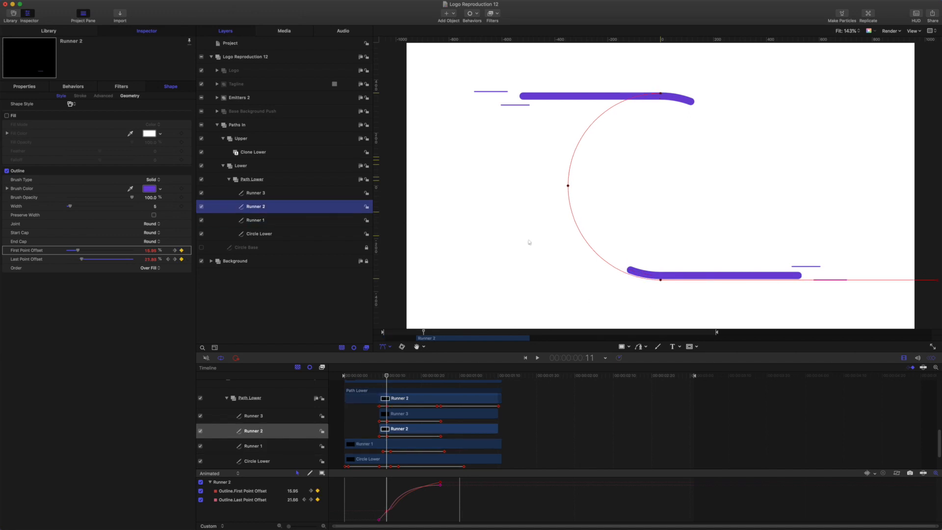
click(25, 87)
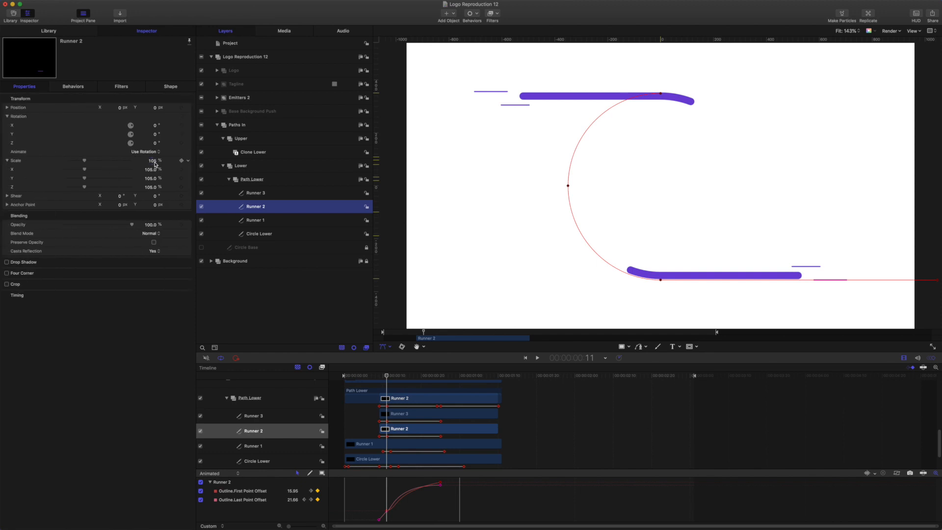
click(253, 196)
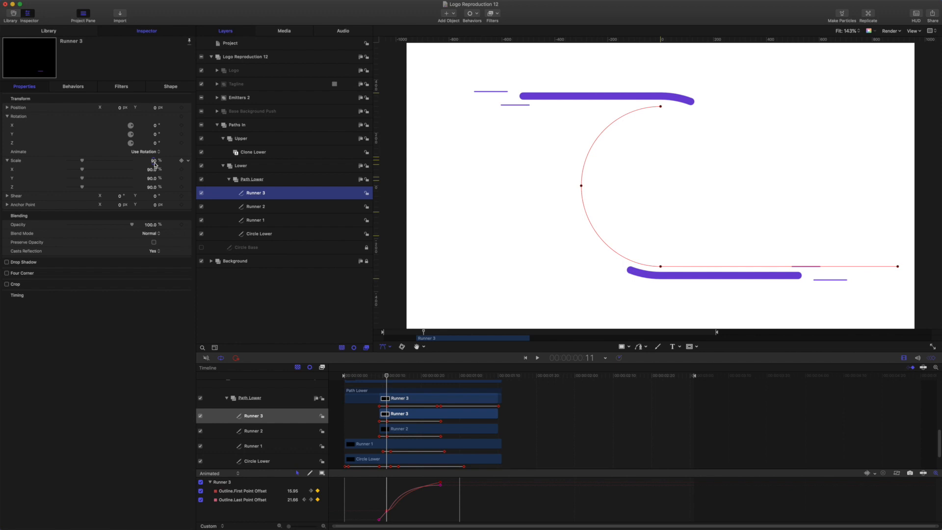
drag(387, 377, 409, 384)
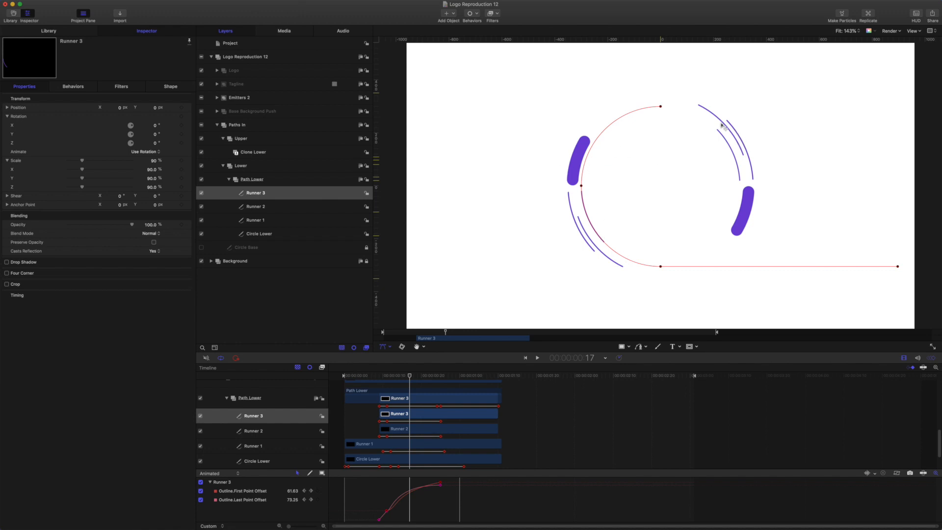
drag(406, 378, 507, 389)
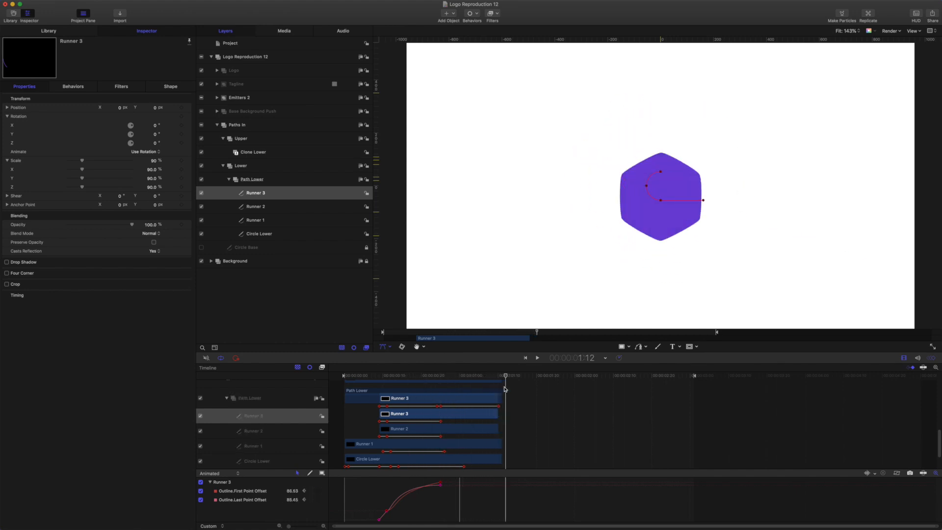
Select Logo, scrub near 1:11, and expand Base Background Push to show Hexagon Clip and Hexagon Lead.
click(243, 72)
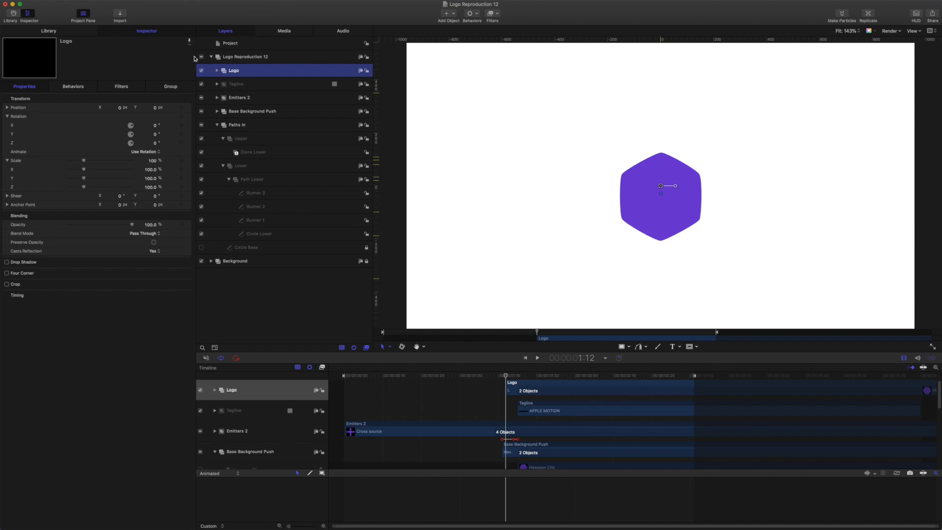
mouse_move(507, 376)
mouse_down()
mouse_move(473, 377)
mouse_move(502, 375)
mouse_up()
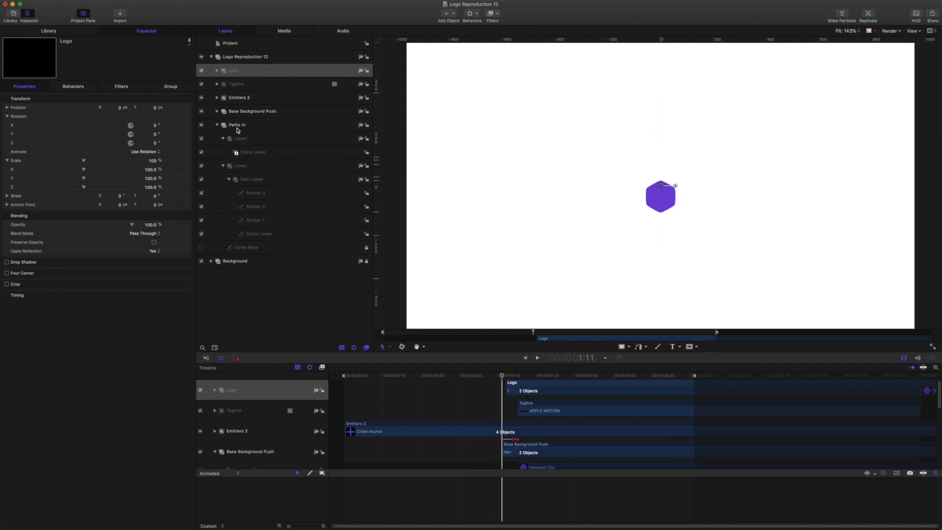
click(217, 111)
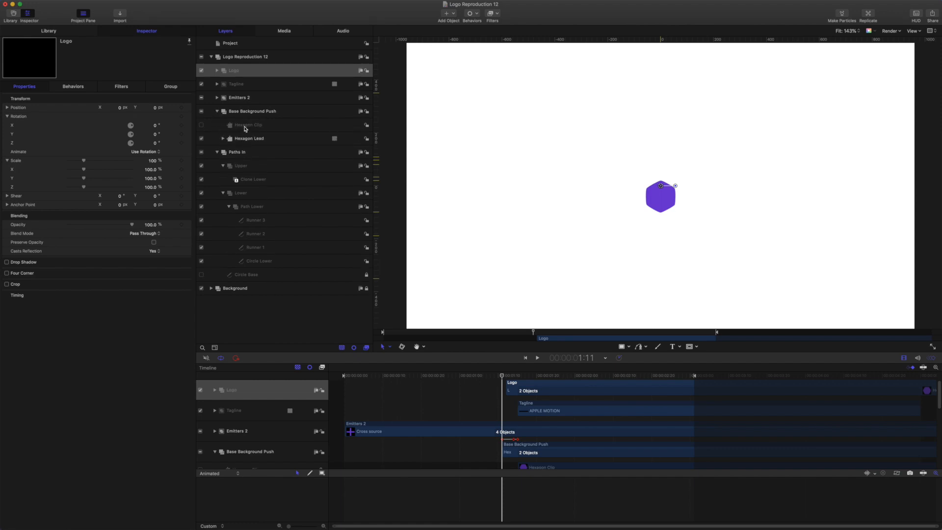
mouse_move(503, 377)
mouse_down()
mouse_move(474, 377)
mouse_move(506, 378)
mouse_up()
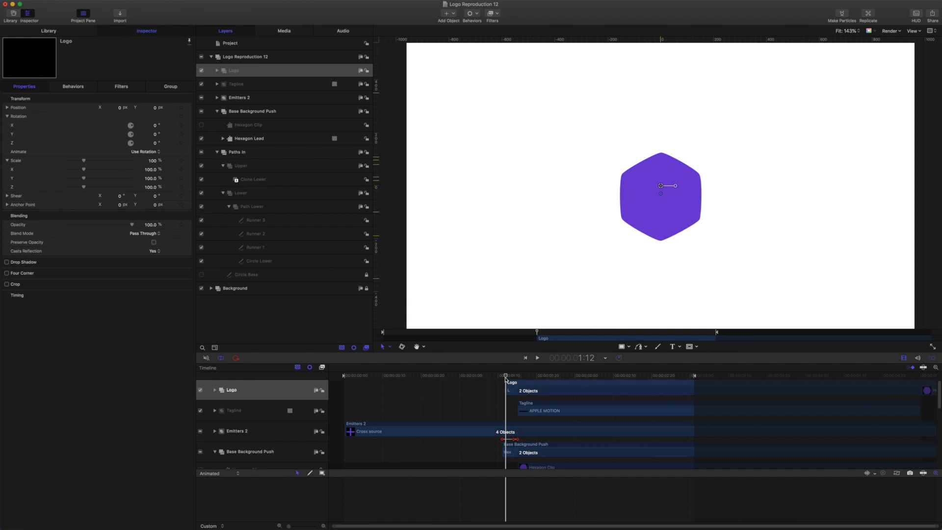
Inspect Hexagon Lead's and Hexagon Clip's scale keyframes, scrubbing from 37.5% at 1:11 onward.
click(247, 139)
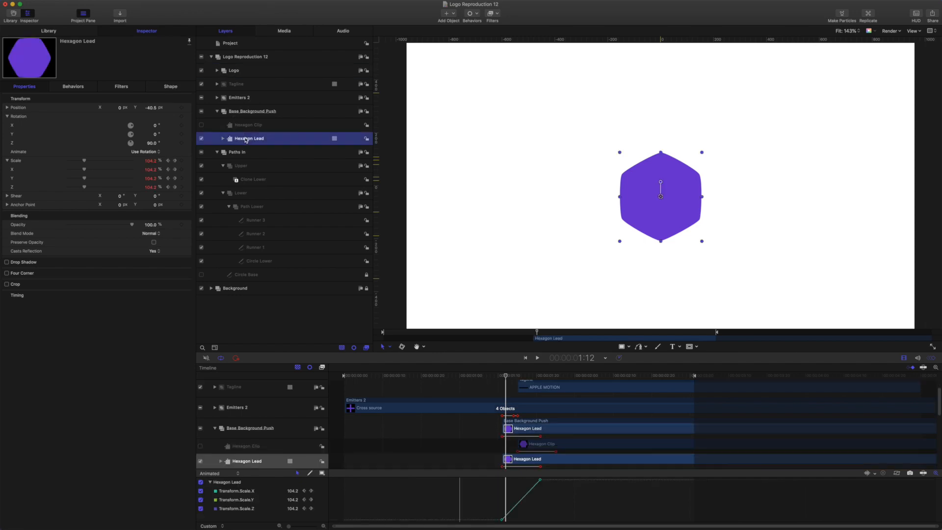
drag(507, 378, 503, 377)
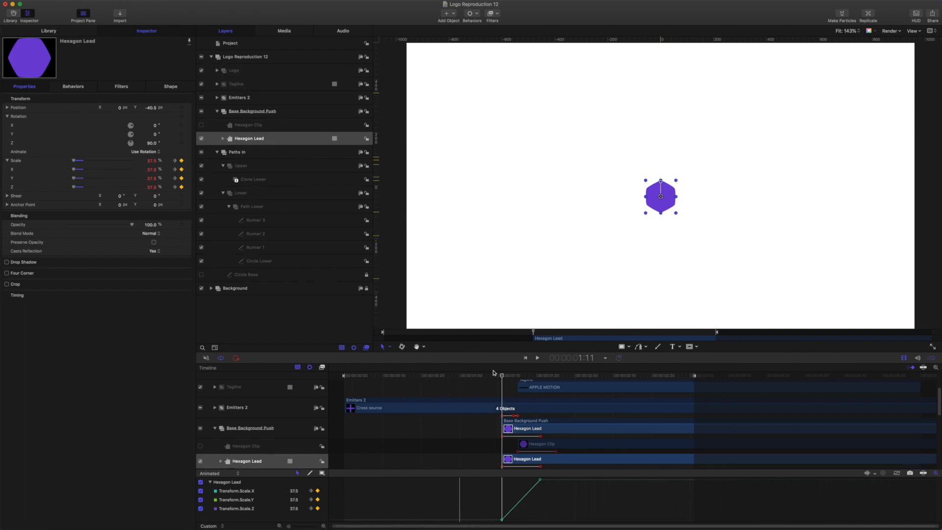
drag(502, 376, 541, 382)
drag(542, 384, 533, 383)
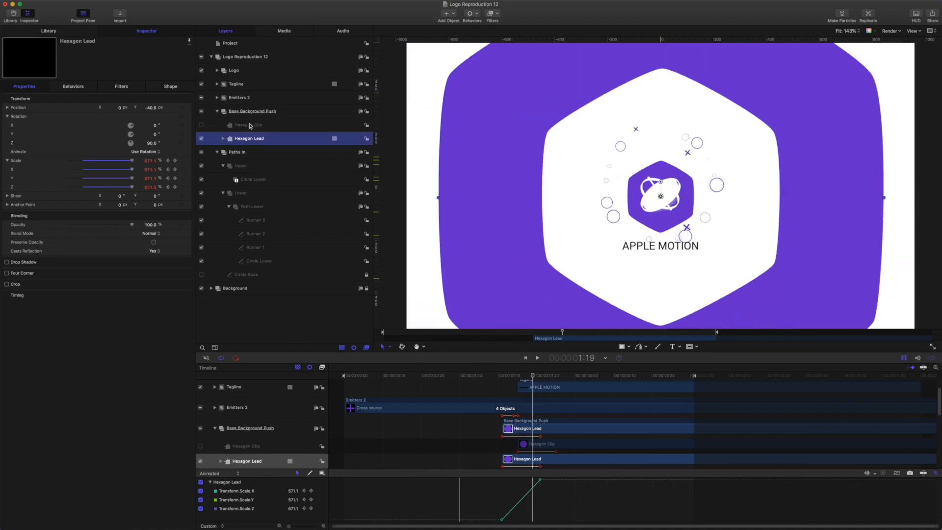
click(238, 123)
mouse_move(537, 377)
mouse_down()
mouse_move(501, 376)
mouse_move(536, 376)
mouse_up()
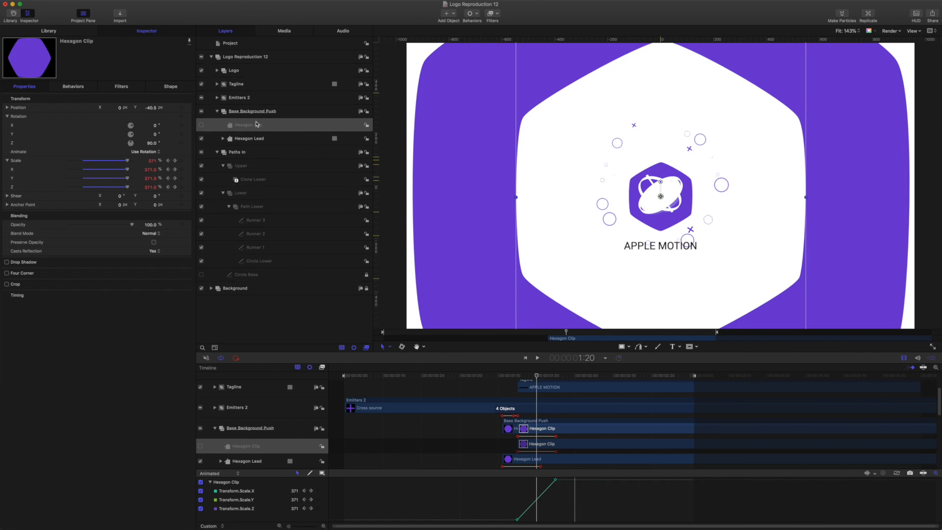
Expand Hexagon Lead's Image Mask, the Logo group, and Hexagon Logo Base's Overshoot behaviour.
click(223, 139)
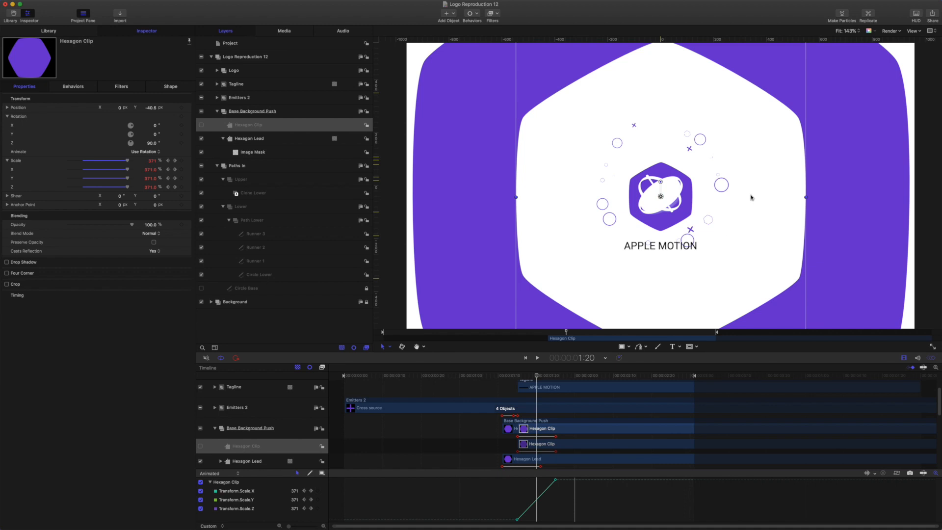
mouse_move(536, 377)
mouse_down()
mouse_move(545, 377)
mouse_move(521, 377)
mouse_up()
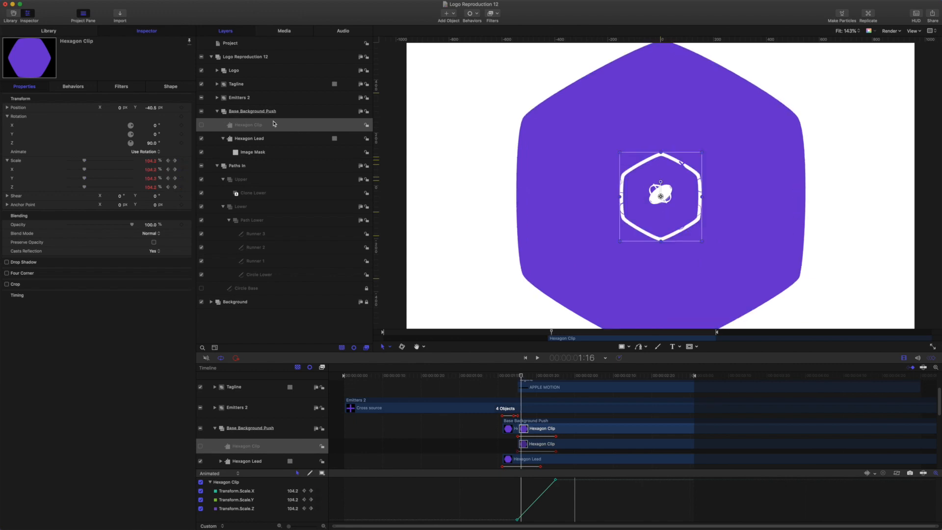
click(247, 139)
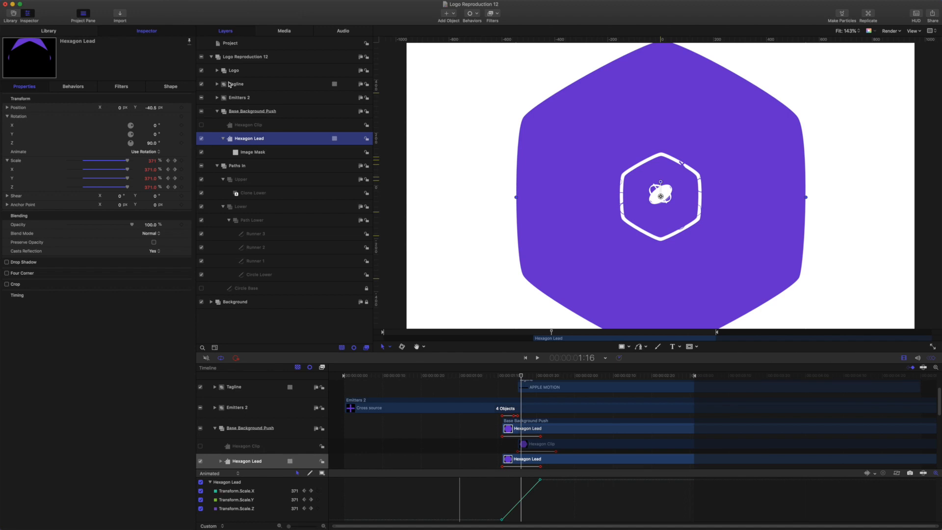
click(218, 71)
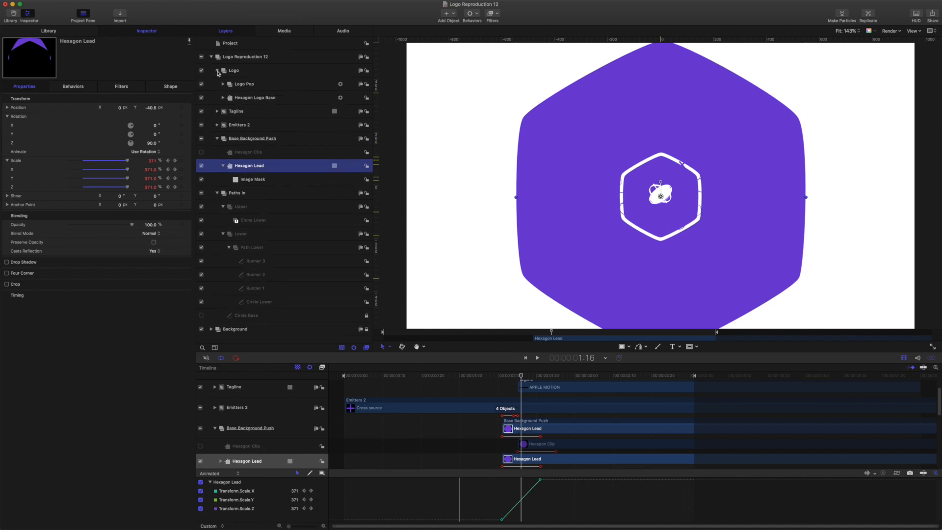
click(223, 98)
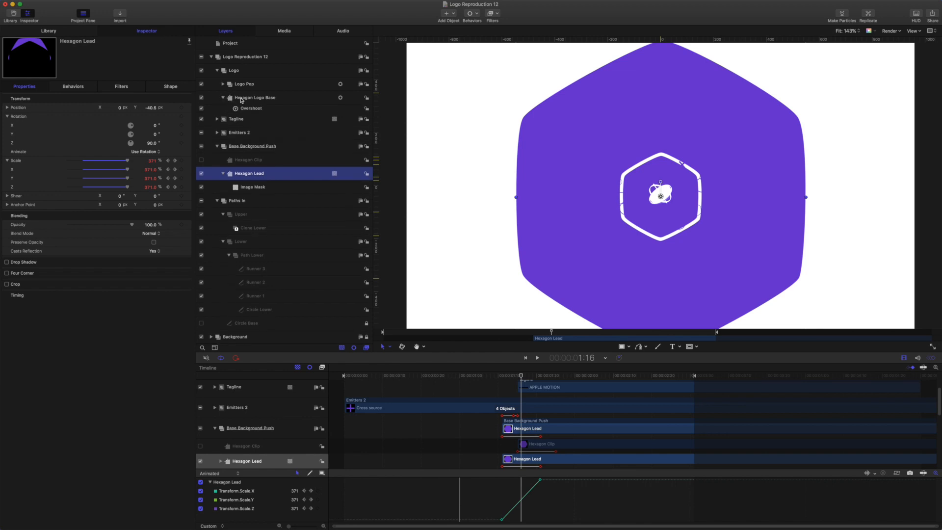
click(241, 98)
Review the Hexagon Logo Base scale, then Logo Pop's overshoot from 14.75% at 1:13 to 117.79% at 1:21.
drag(522, 376, 519, 377)
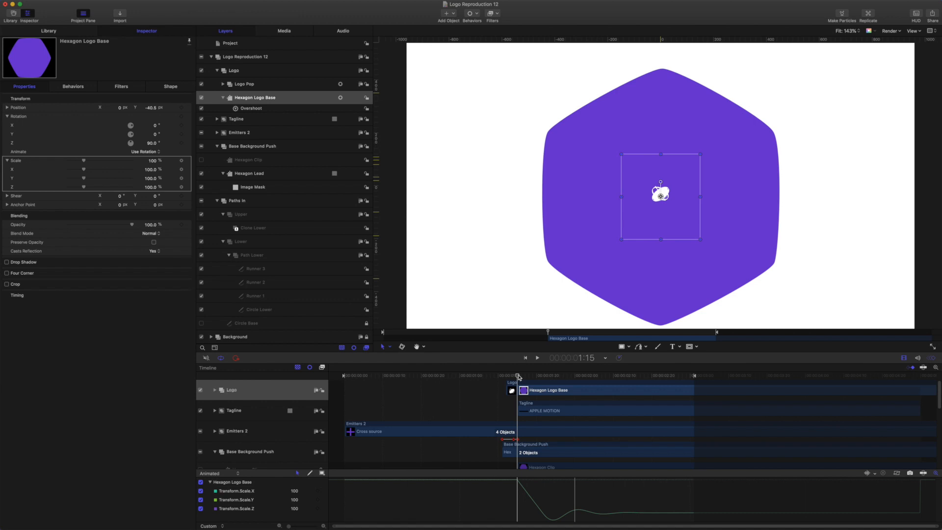
mouse_move(520, 376)
mouse_down()
mouse_move(587, 390)
mouse_move(527, 389)
mouse_up()
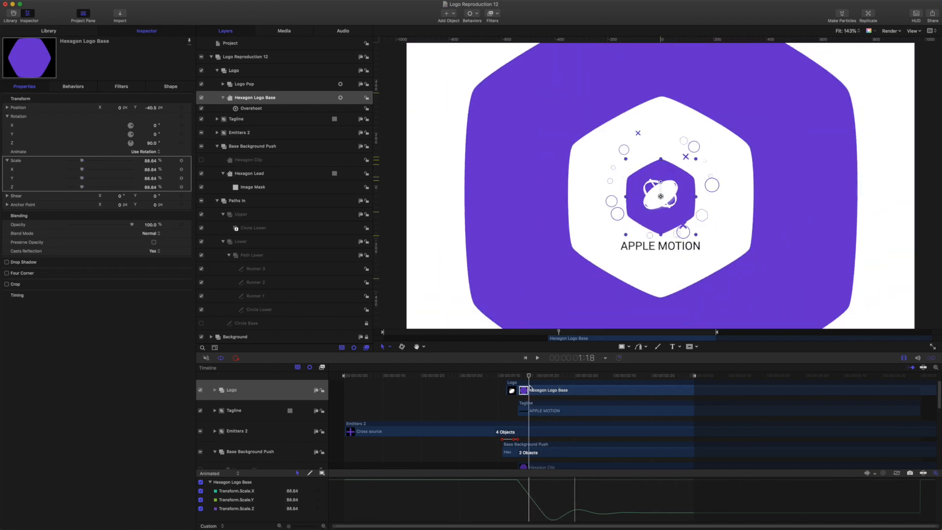
click(237, 84)
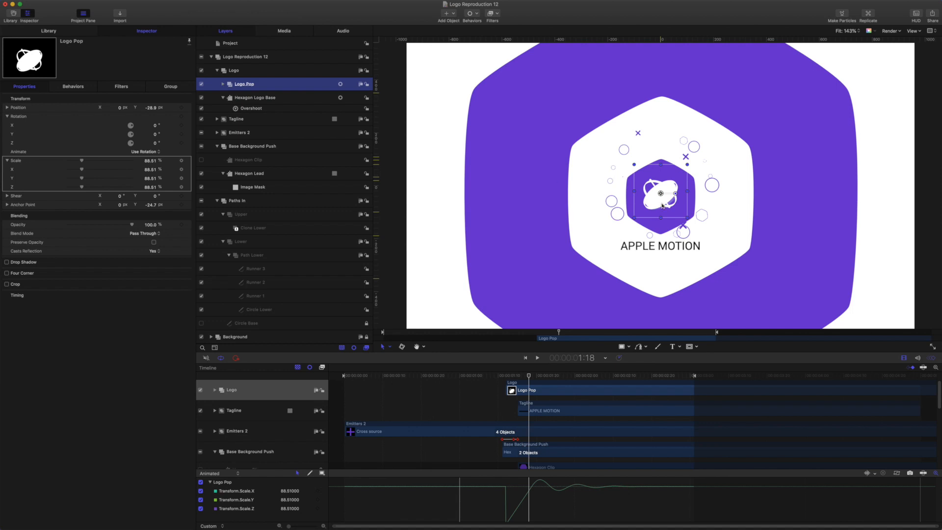
click(223, 85)
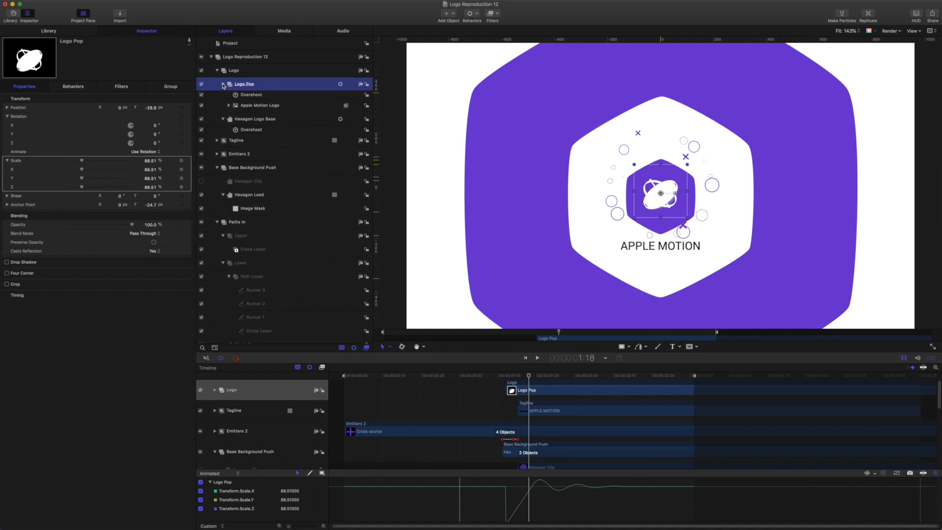
click(223, 84)
mouse_move(526, 380)
mouse_down()
mouse_move(490, 368)
mouse_move(509, 369)
mouse_move(472, 368)
mouse_move(542, 378)
mouse_up()
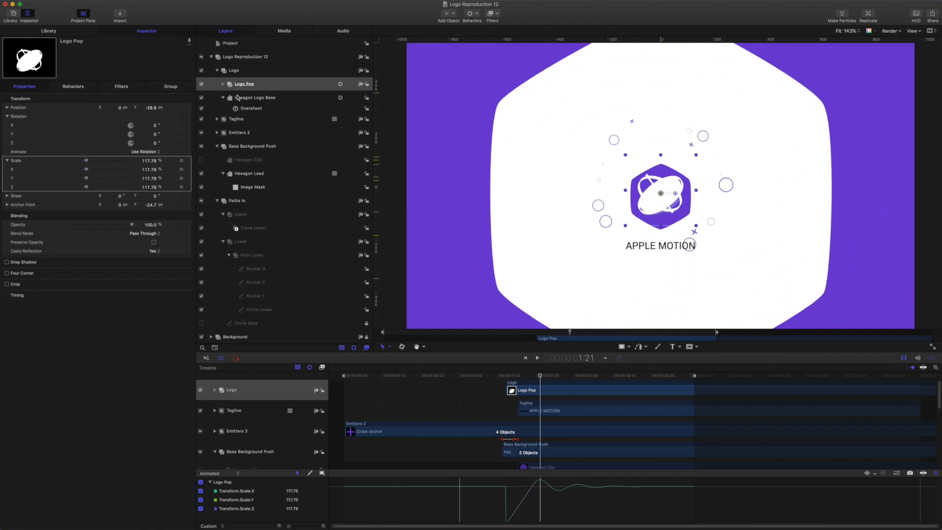
Drill into Emitters 2 > Emitter Main > Emitters 1 > Emitter Circle 2 to show Scale Over Life's Custom curve.
click(218, 133)
scroll(222, 152, down, 2)
click(223, 154)
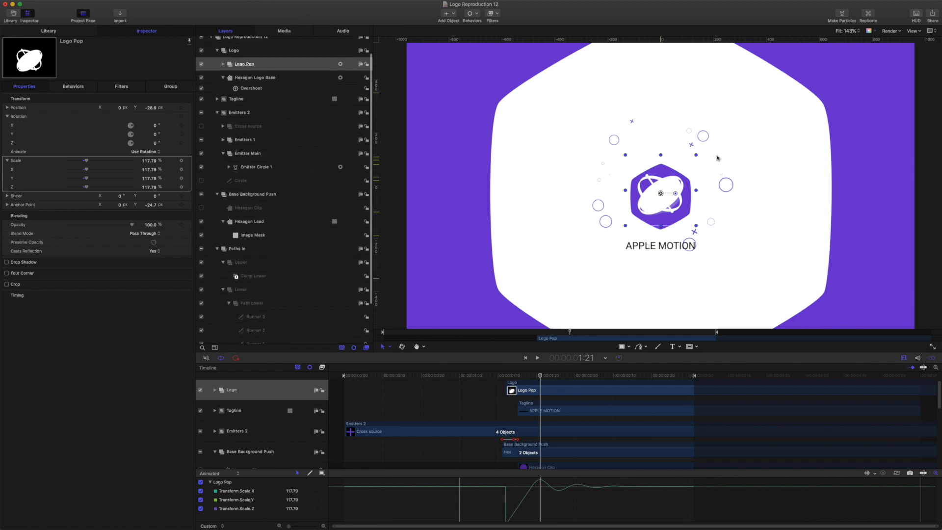
click(223, 141)
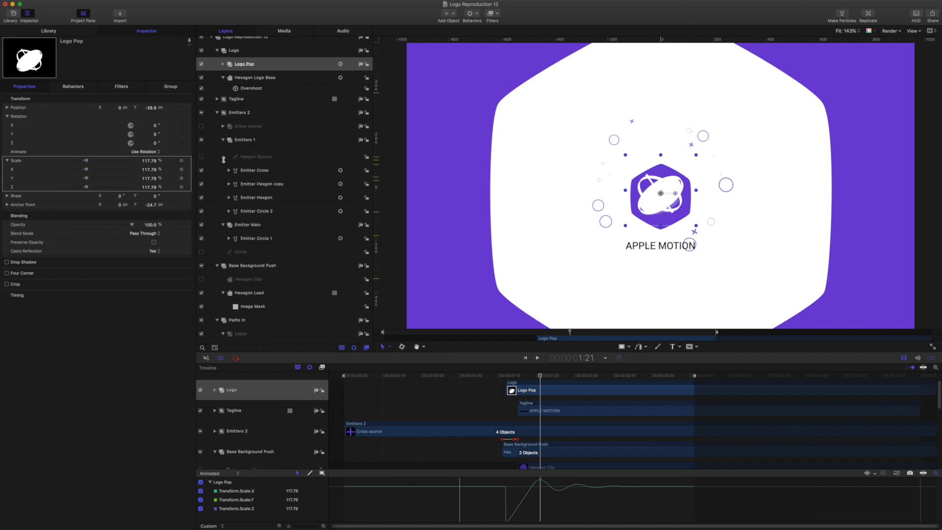
scroll(227, 181, down, 2)
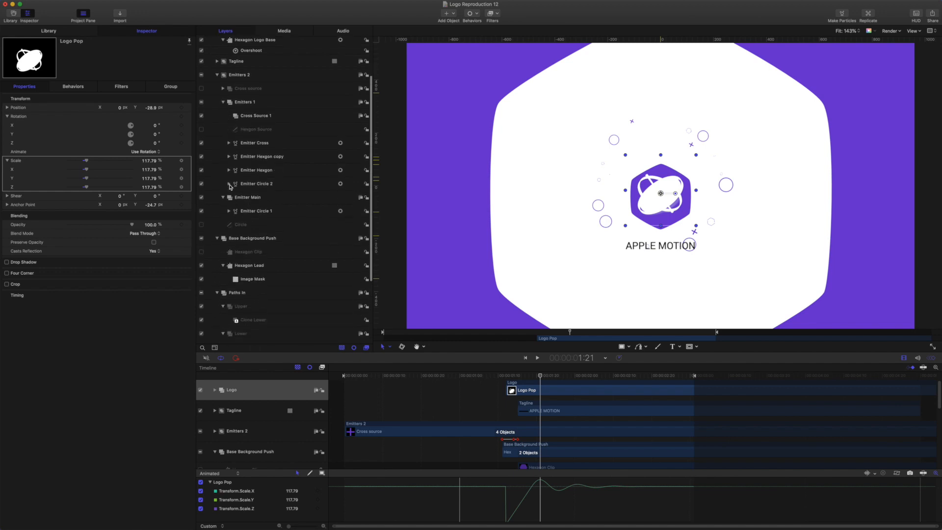
click(229, 184)
click(271, 202)
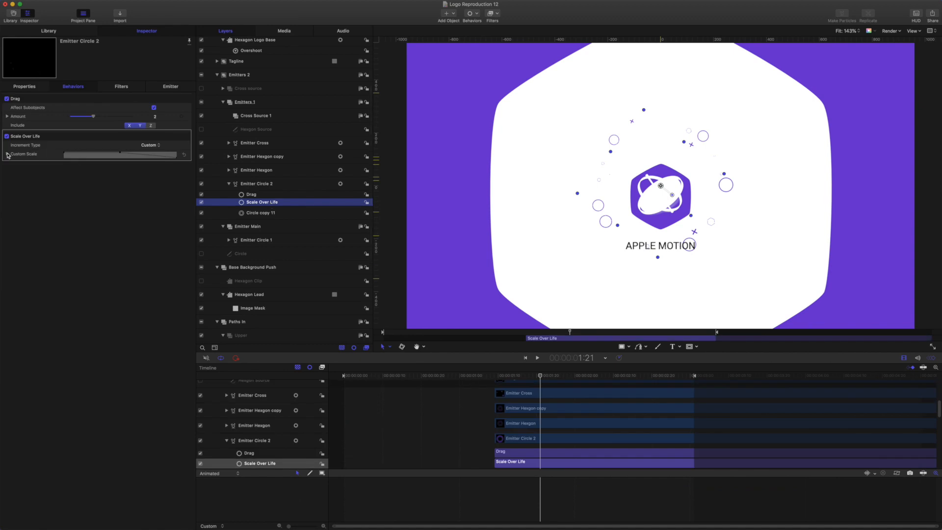
click(7, 155)
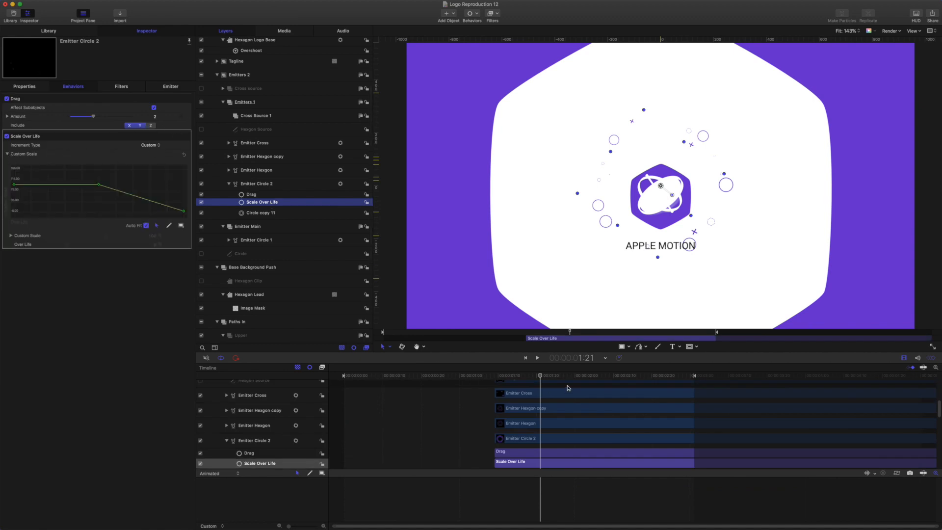
mouse_move(540, 376)
mouse_down()
mouse_move(495, 376)
mouse_move(541, 380)
mouse_up()
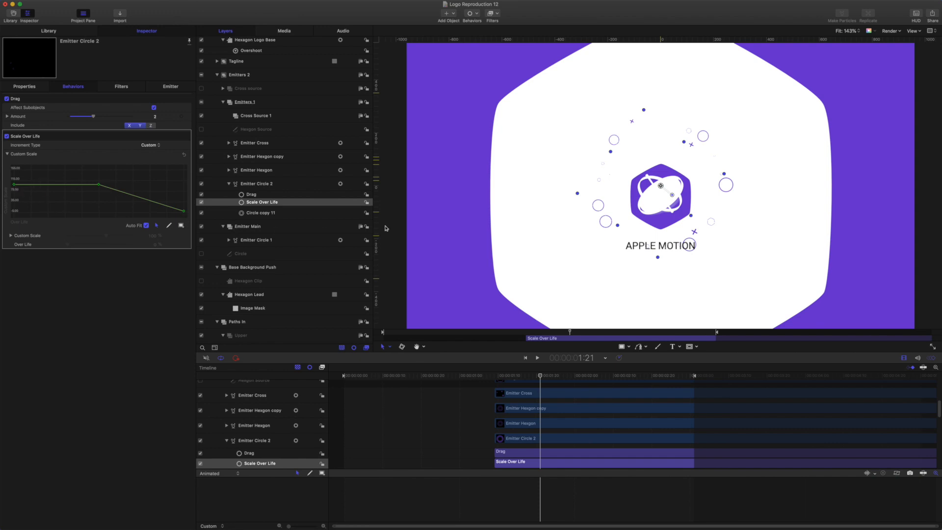
Scrub and play the full reveal, hiding rulers and overlays with Command-/ before replaying.
mouse_move(541, 378)
mouse_down()
mouse_move(528, 378)
mouse_move(560, 378)
mouse_move(525, 377)
mouse_up()
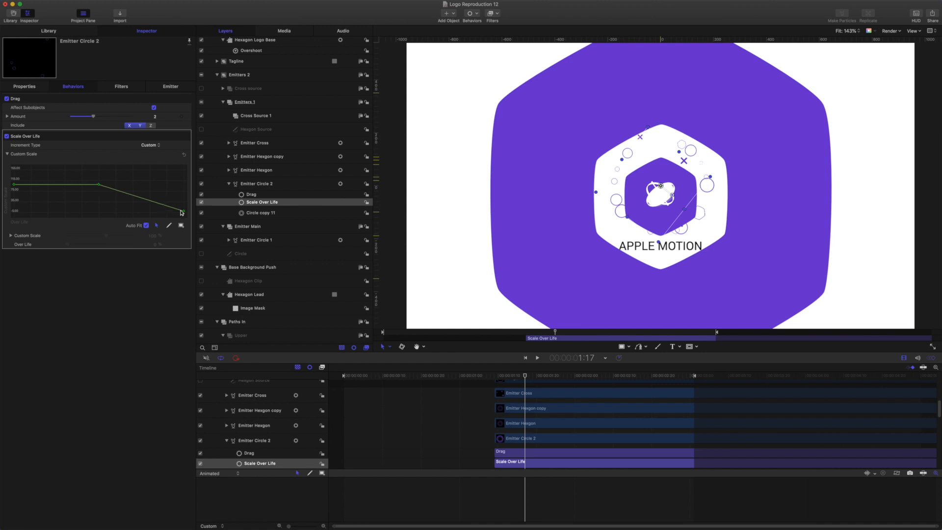
drag(525, 377, 559, 377)
key(space)
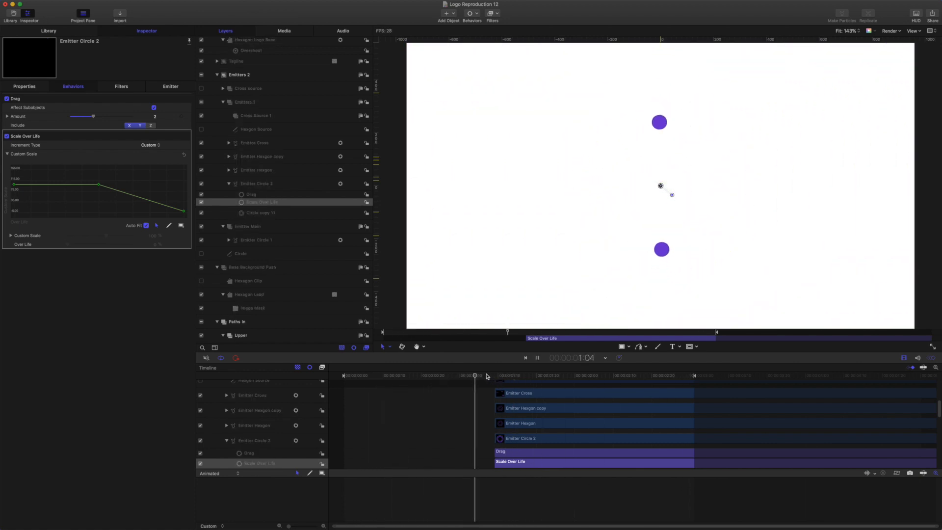
key(space)
key(super+slash)
key(space)
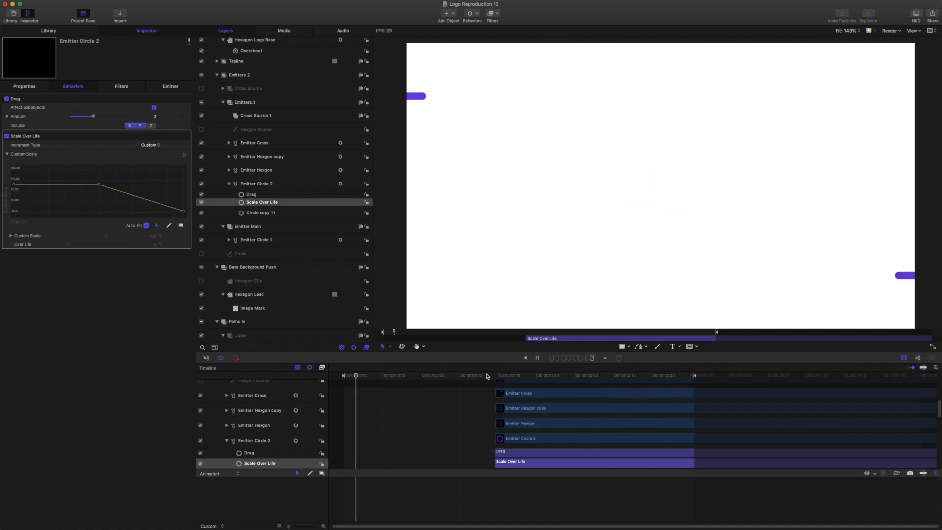